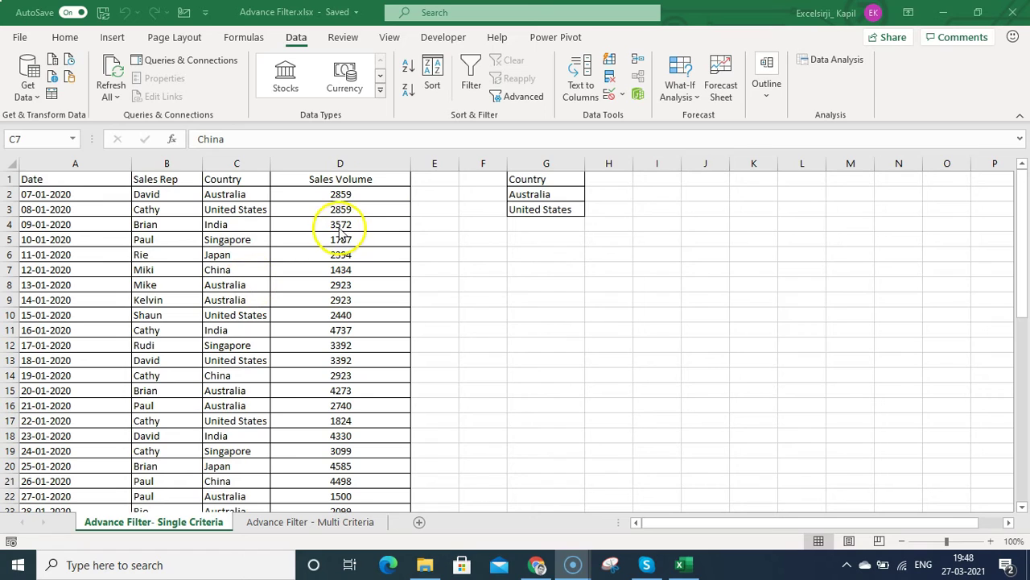
Review the Sales Volume values and Country criteria table, then select the empty cell below the criteria
left_click(375, 186)
left_click(376, 189)
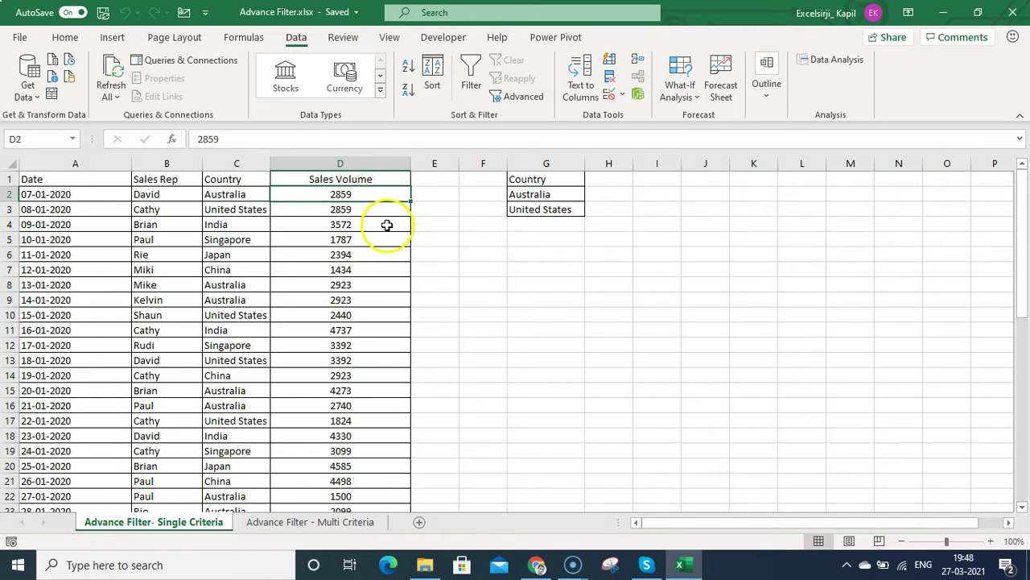
left_click_drag(551, 183, 546, 209)
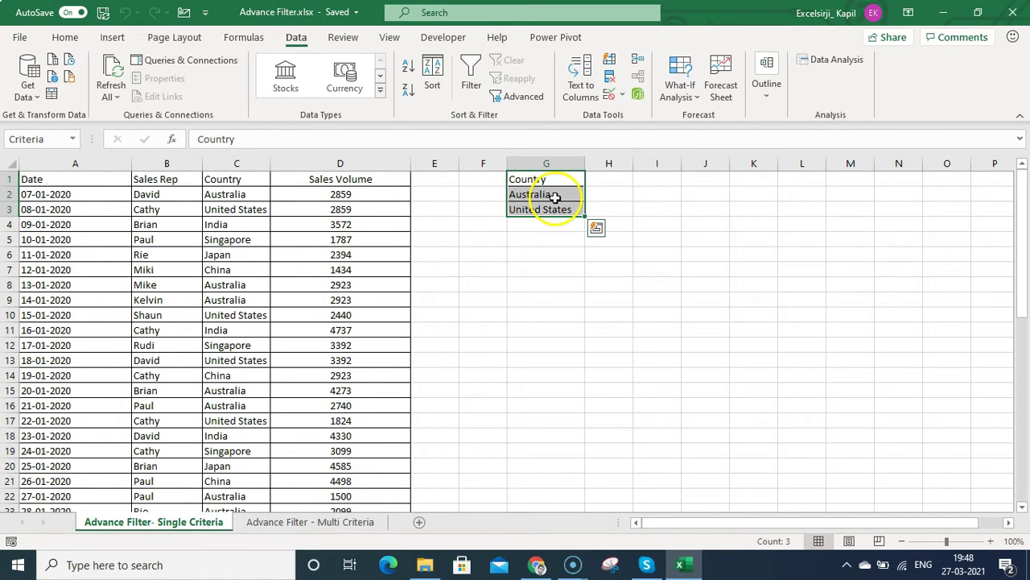
left_click(537, 238)
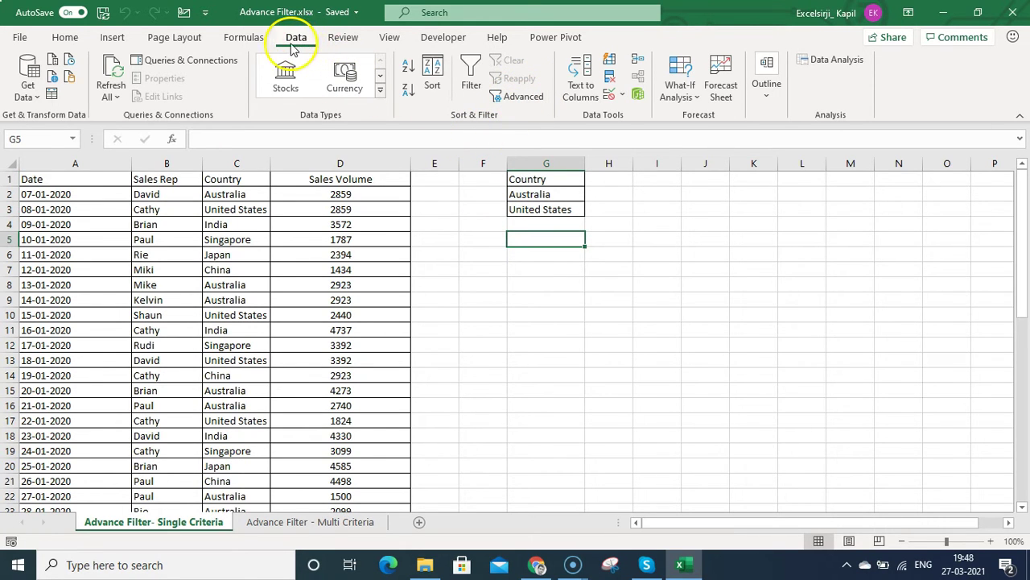
In Advanced Filter, clear the list and criteria ranges and choose Copy to another location
left_click(519, 98)
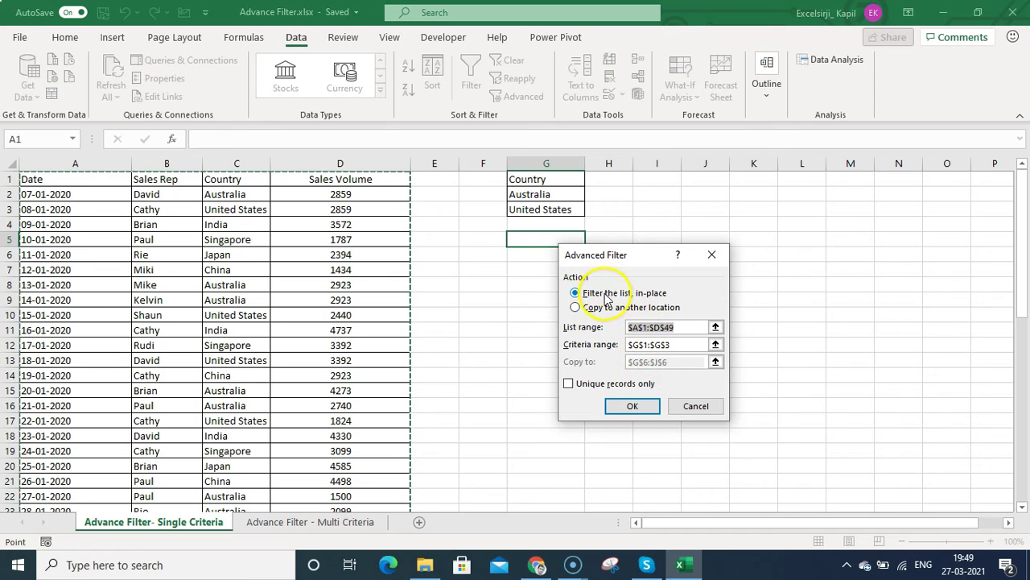
key("BackSpace")
left_click_drag(686, 342, 613, 347)
key("BackSpace")
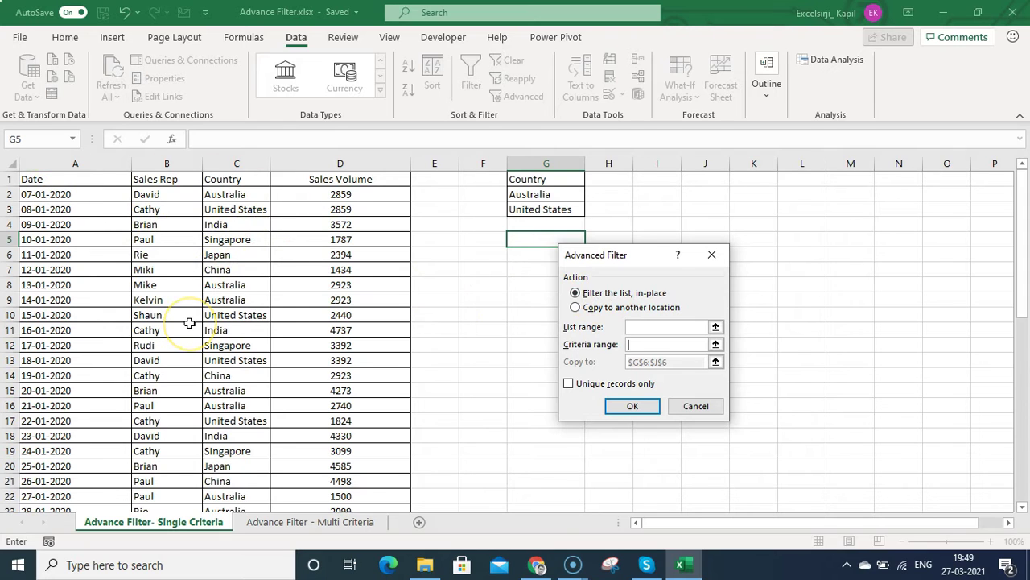
left_click(582, 313)
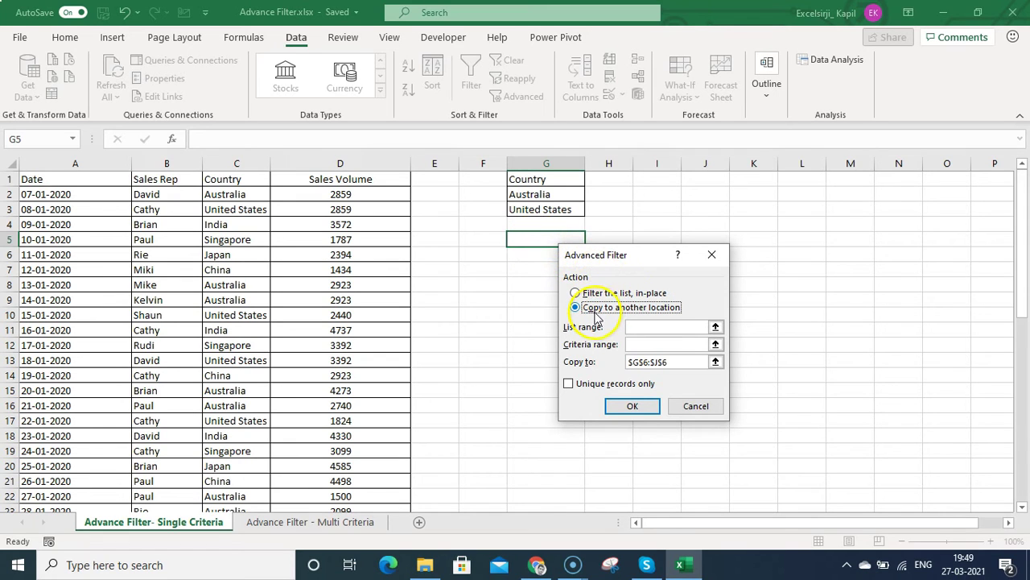
left_click(638, 330)
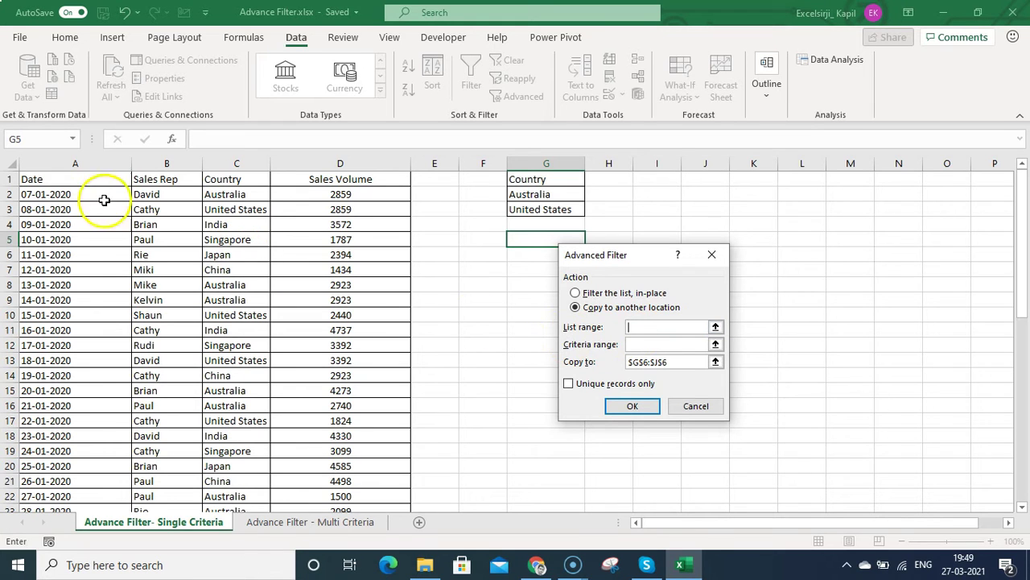
Set the list range to A1:D49, from the Date header across to Sales Volume and down
left_click(83, 178)
key("shift+Right")
key("shift+Right")
key("shift+Right")
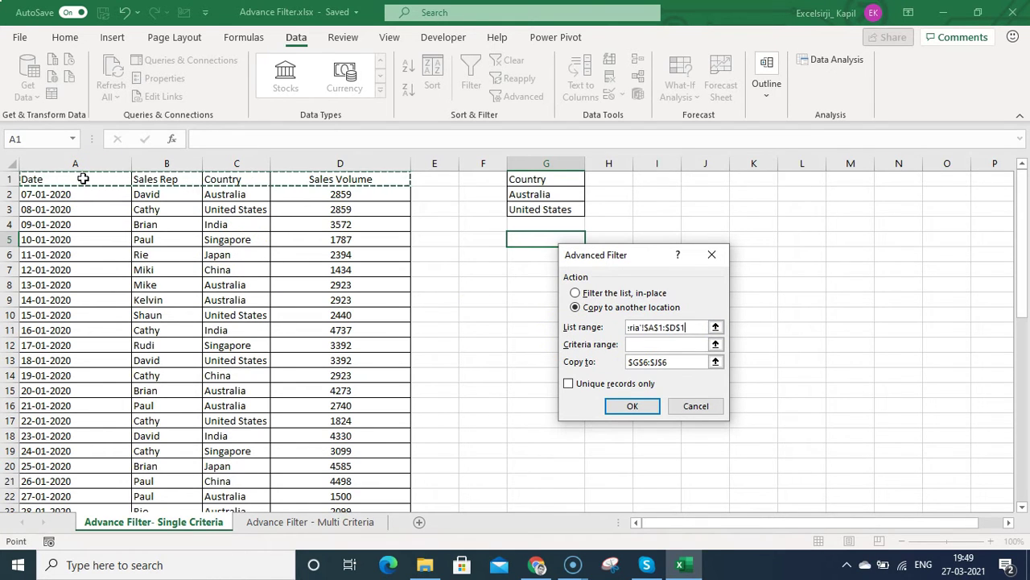
left_click(79, 178)
left_click(54, 179)
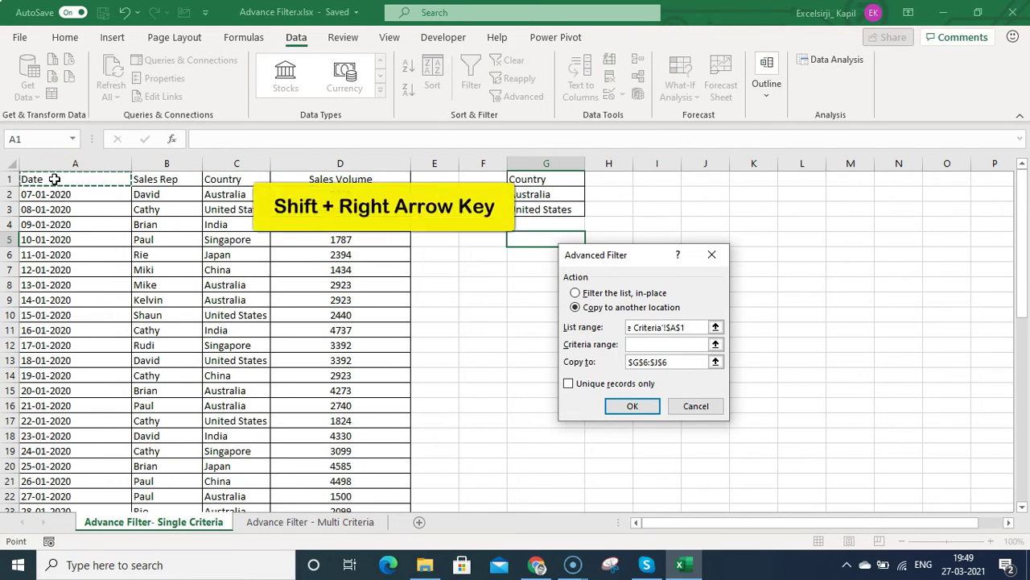
key("shift+Right")
key("shift+Right")
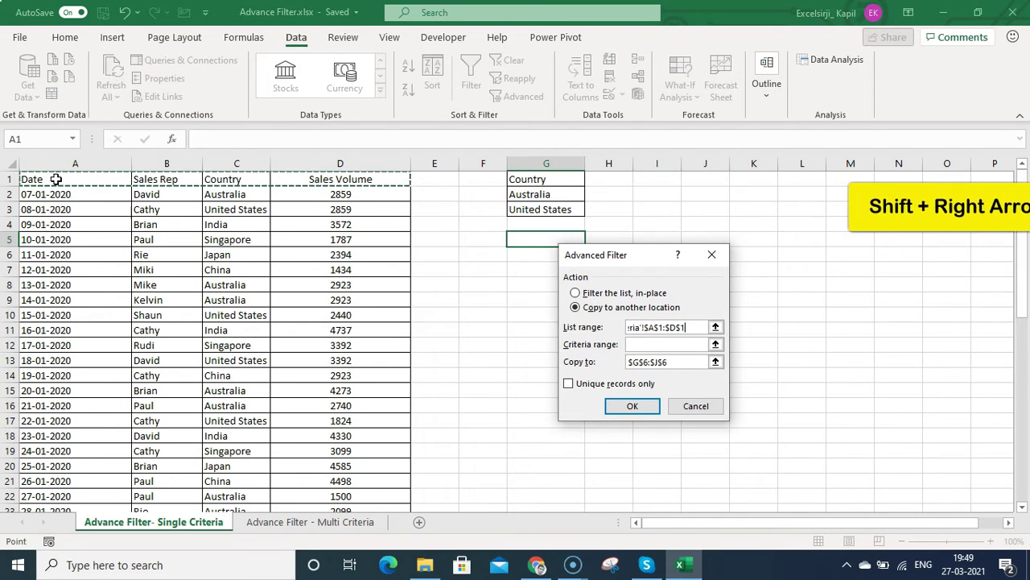
key("shift+Right")
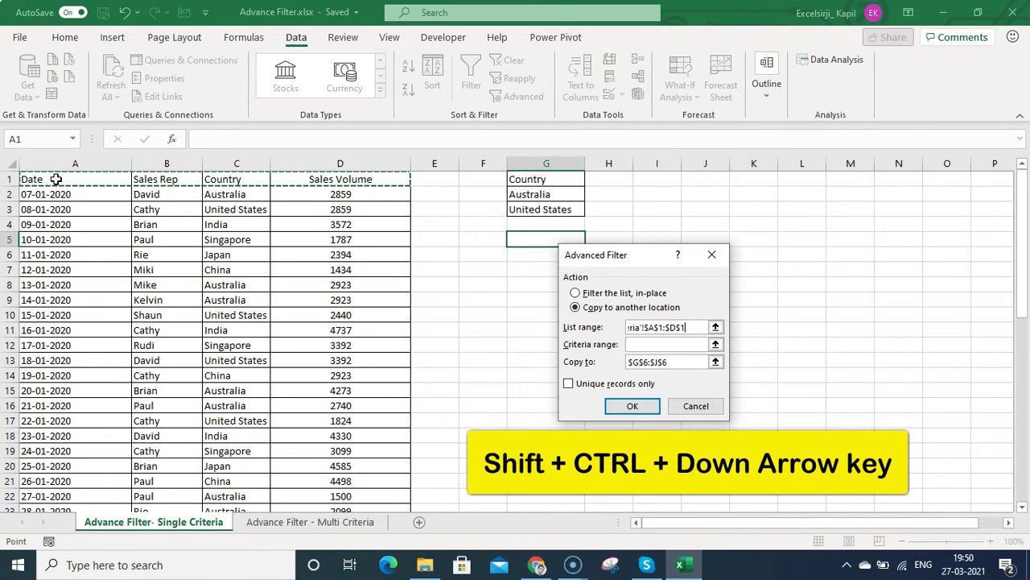
key("ctrl+shift+Down")
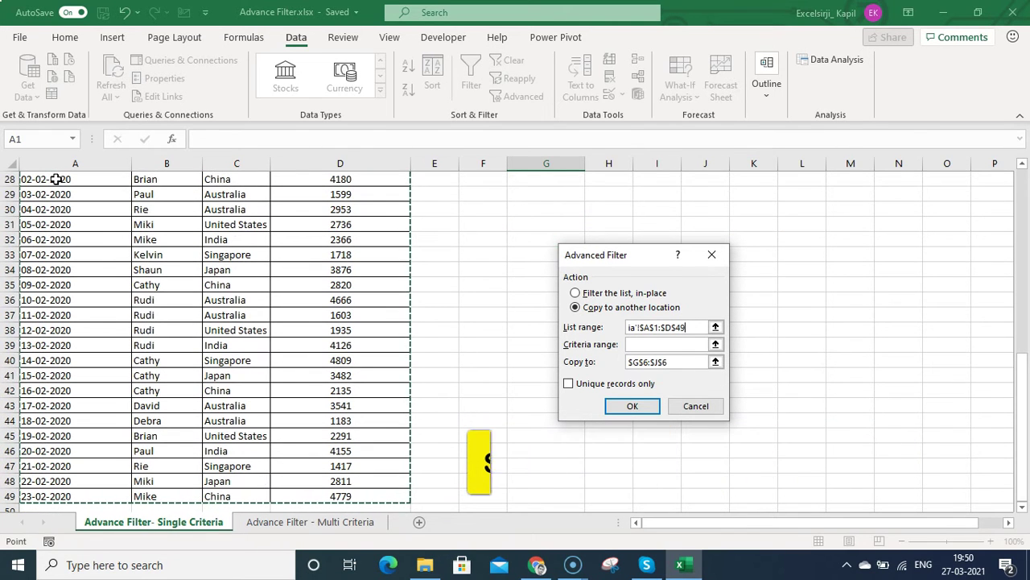
Use the Country criteria table as the criteria range and G5 as the copy destination
left_click(648, 345)
left_click_drag(1023, 375, 1024, 201)
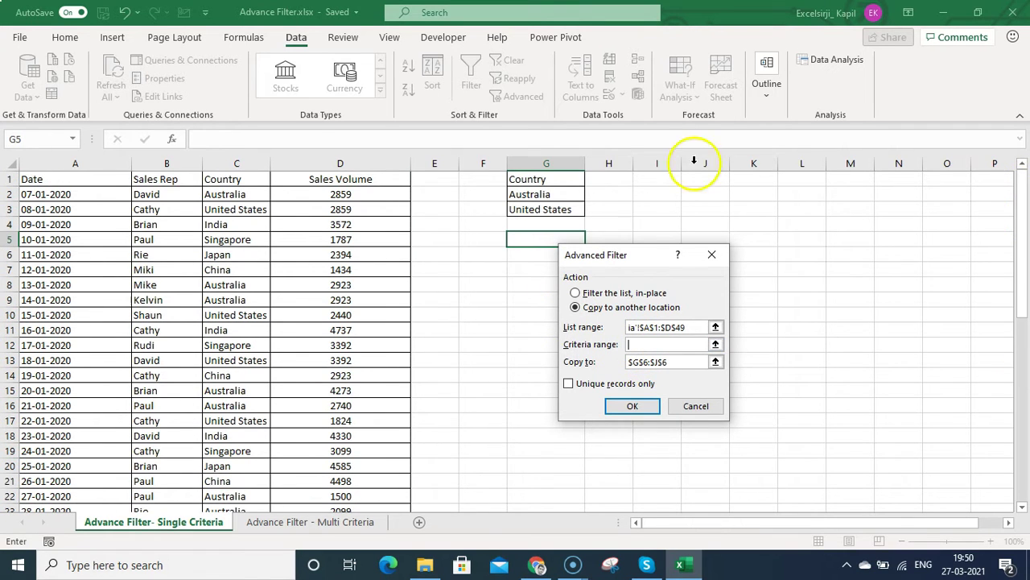
left_click(642, 345)
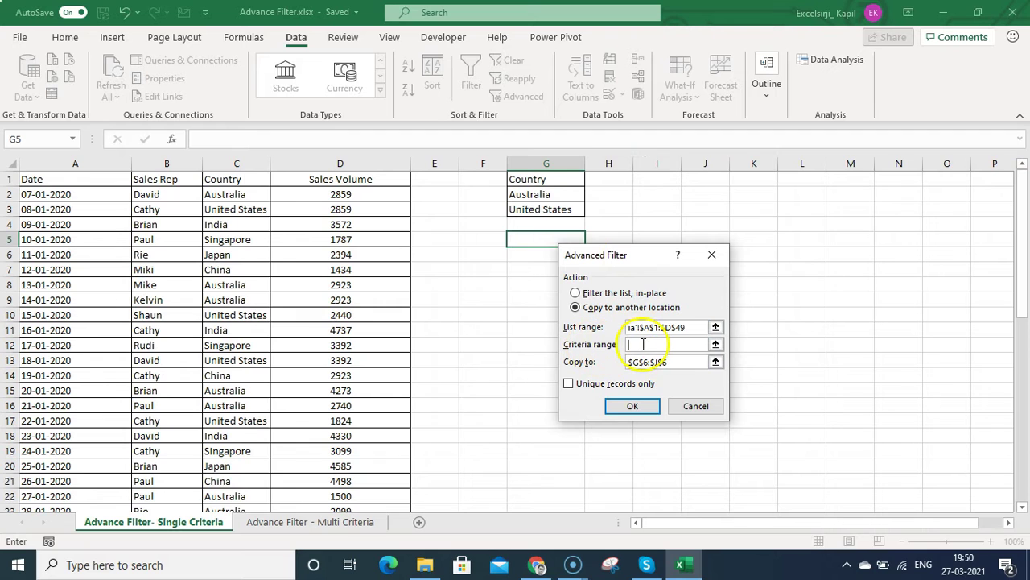
left_click_drag(542, 180, 539, 210)
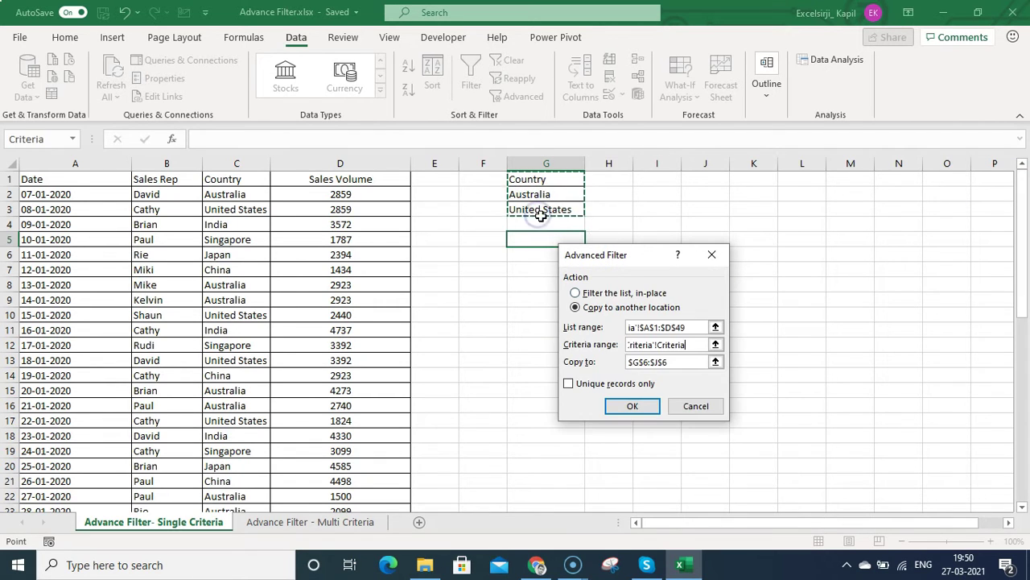
left_click(648, 362)
double_click(648, 362)
left_click(519, 239)
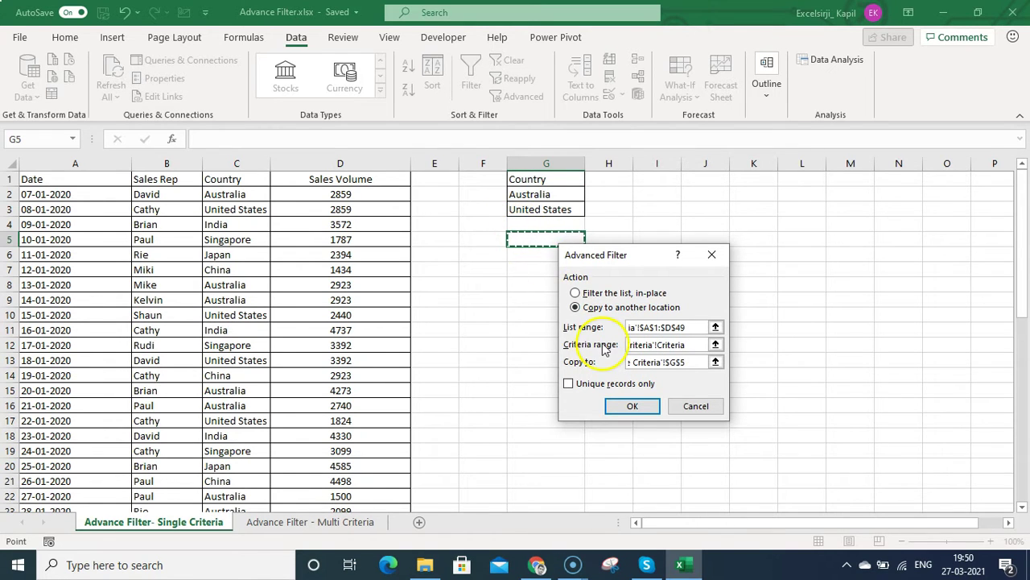
Run the filter to copy the Australia and United States rows to G5, then inspect them
left_click(649, 404)
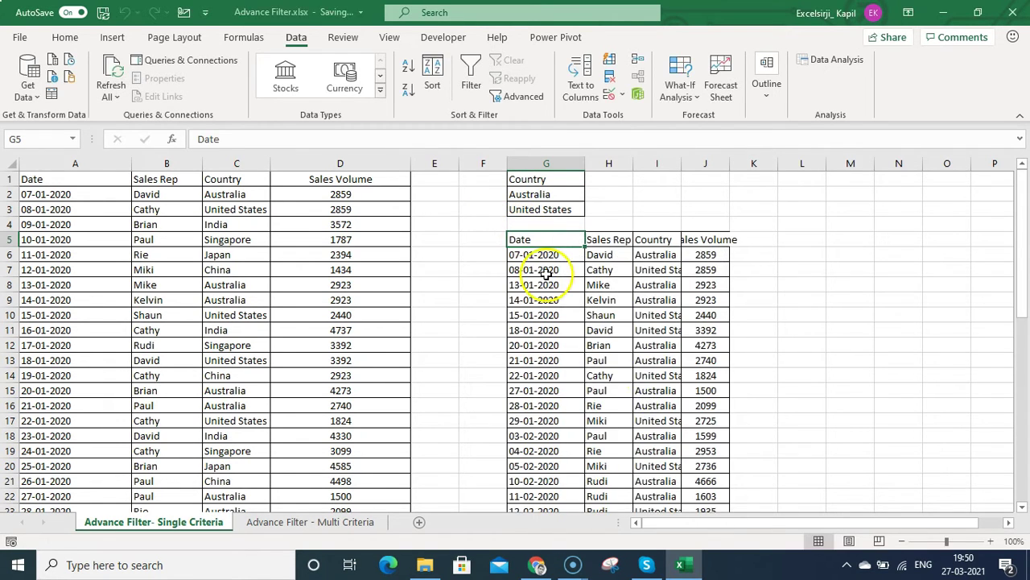
left_click(652, 256)
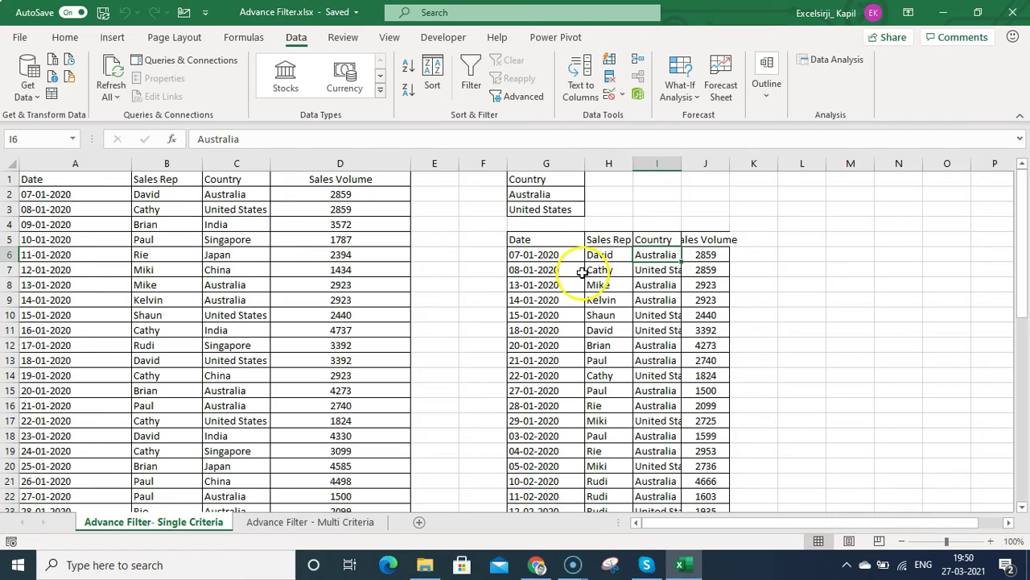
left_click_drag(532, 254, 682, 315)
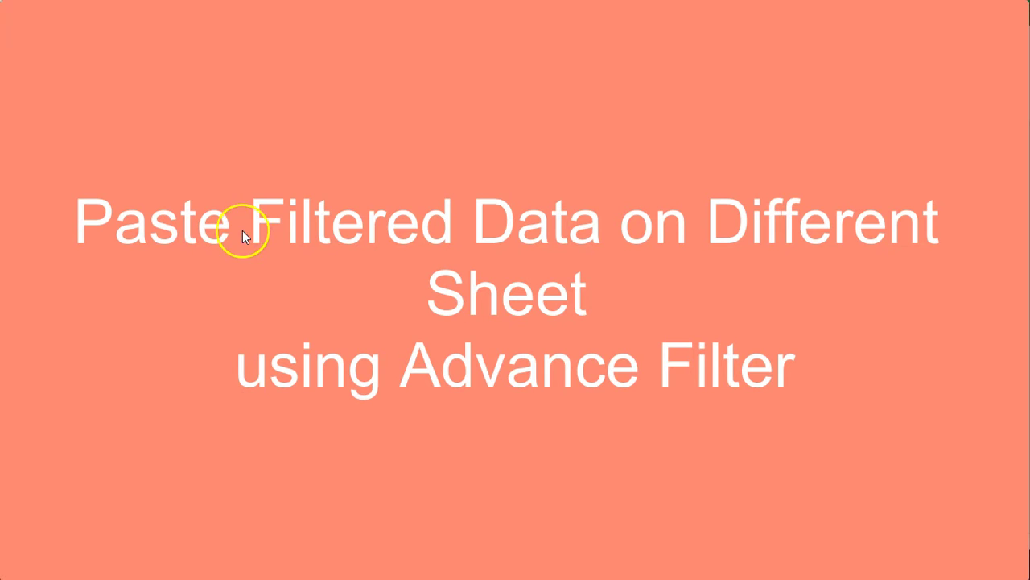
Select the copied results at G5 to clear them from below the criteria table
left_click(561, 253)
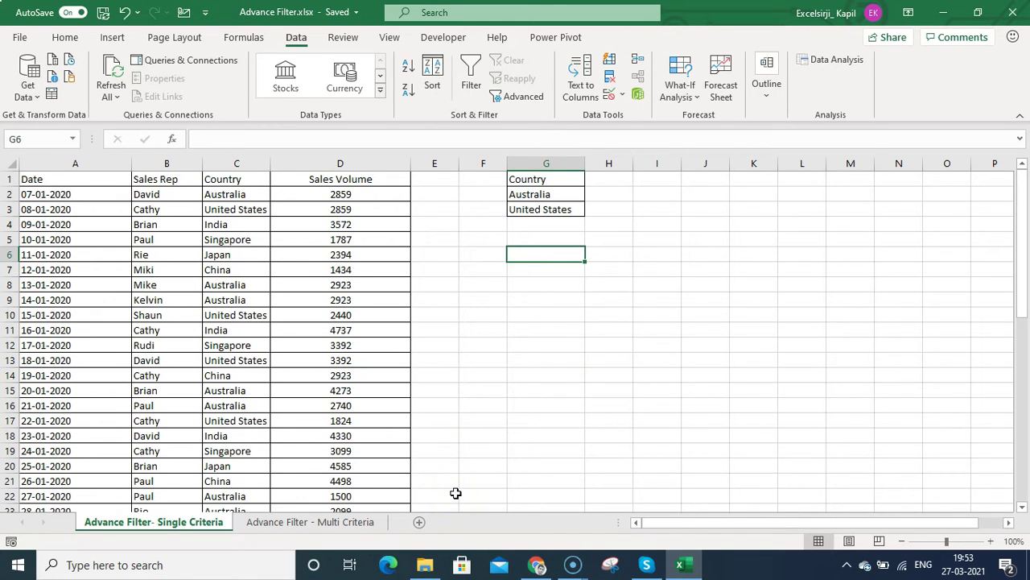
Add a new sheet named 'Destination Sheet' and open Advanced Filter from its cell A1
left_click(421, 522)
right_click(259, 527)
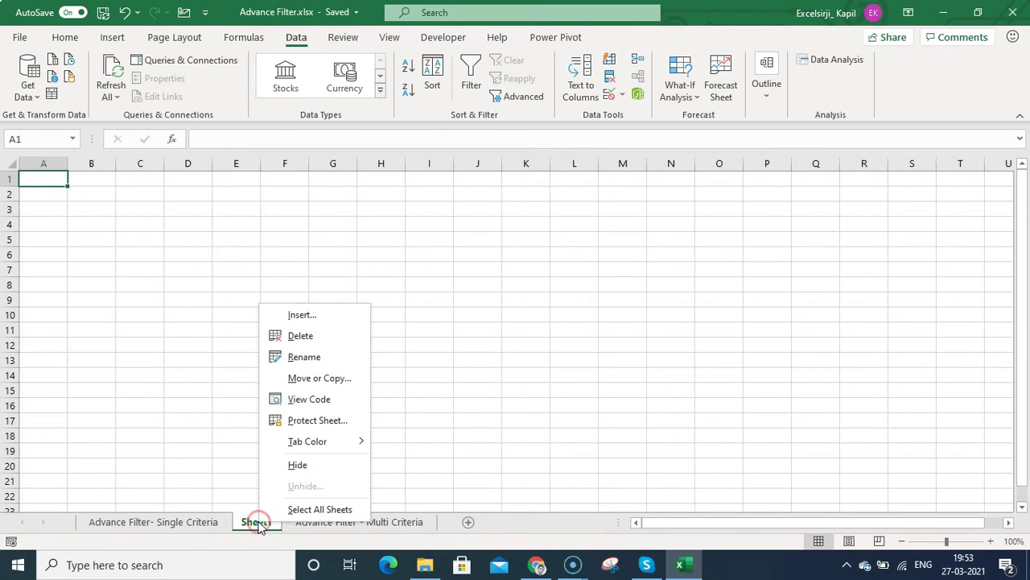
left_click(317, 352)
type("D")
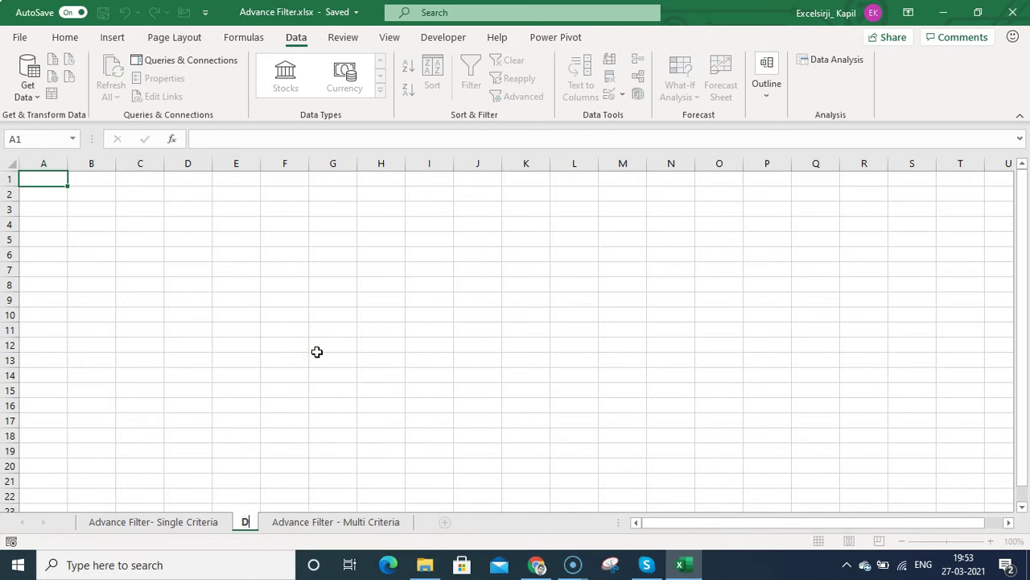
type("estination Sheet")
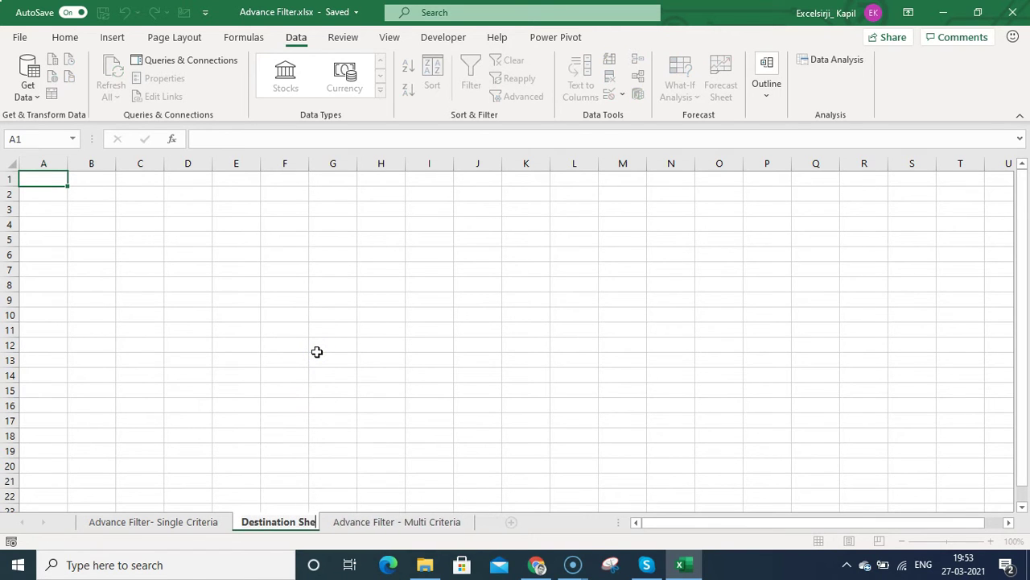
left_click(317, 351)
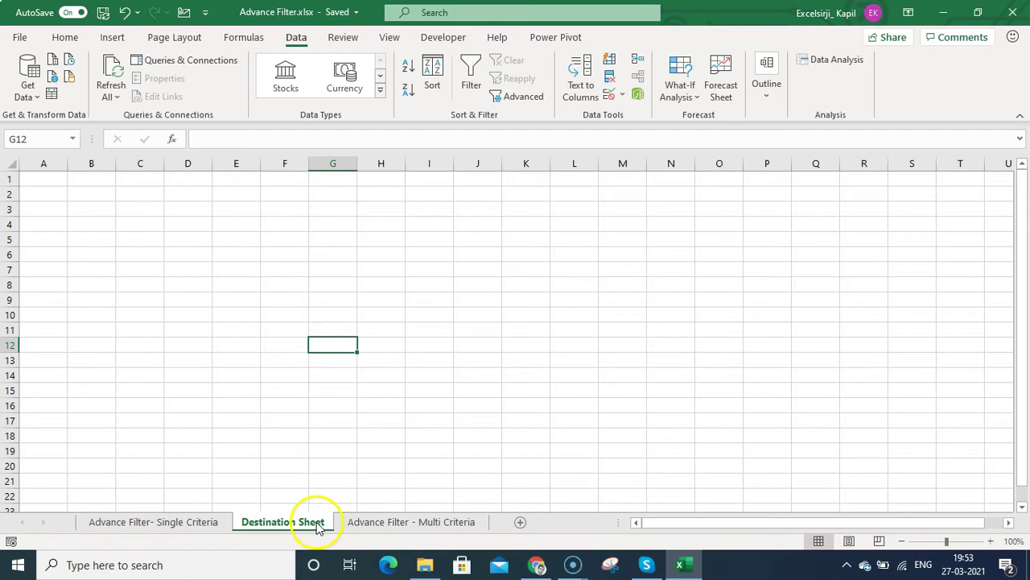
left_click(37, 178)
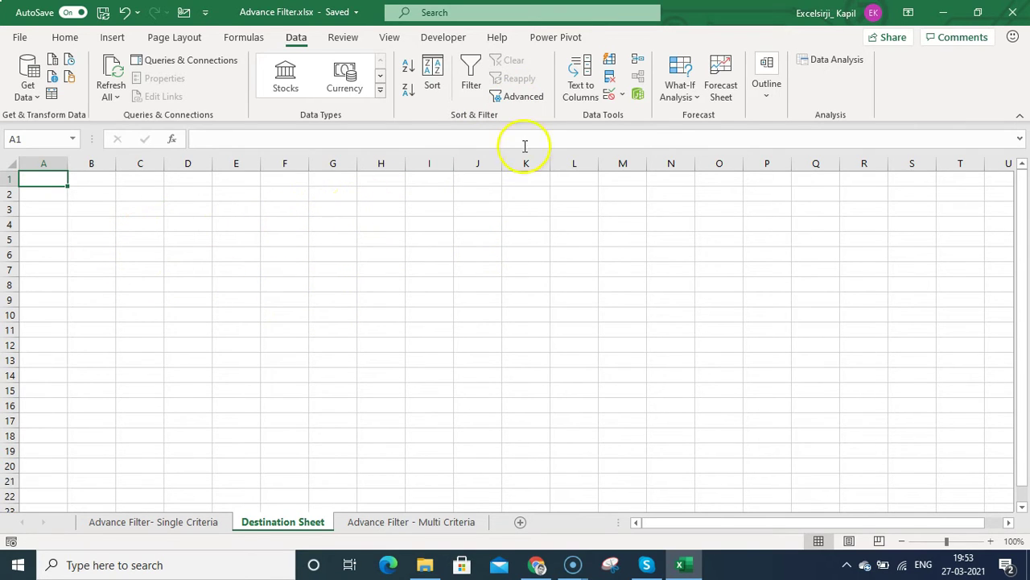
left_click(525, 98)
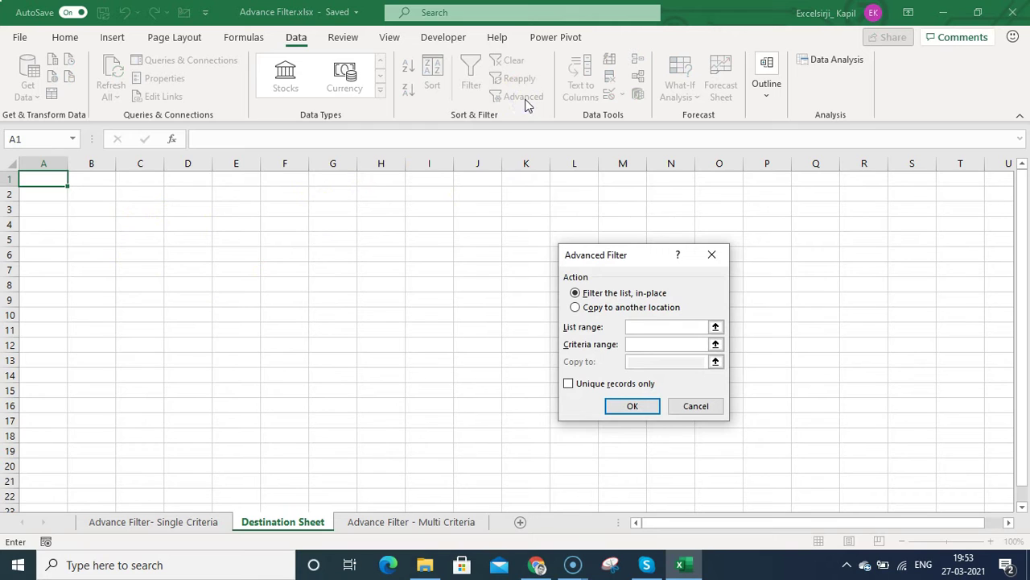
Choose Copy to another location and set the list range to Single Criteria A1:D49
left_click(589, 308)
left_click(640, 329)
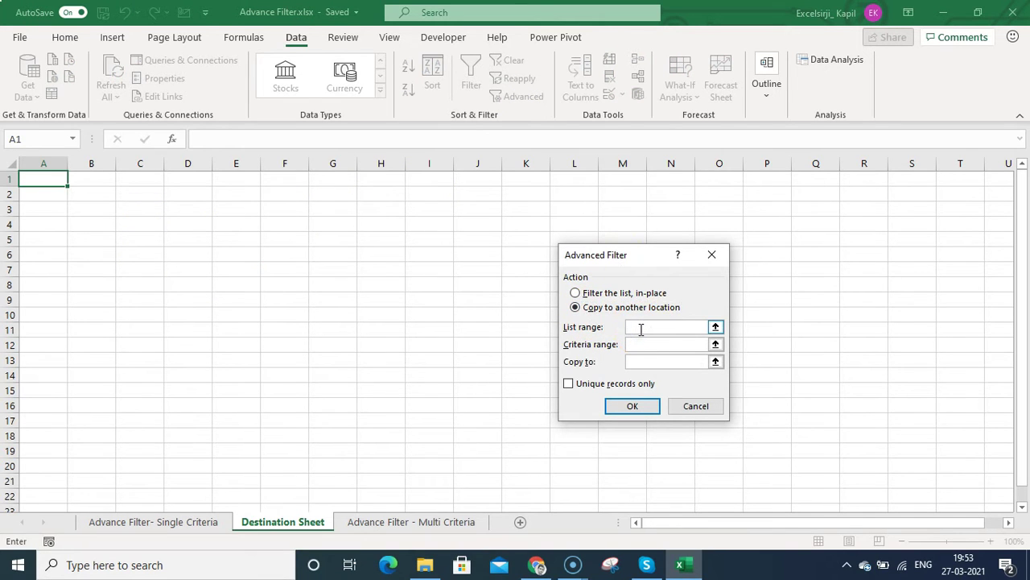
left_click(175, 525)
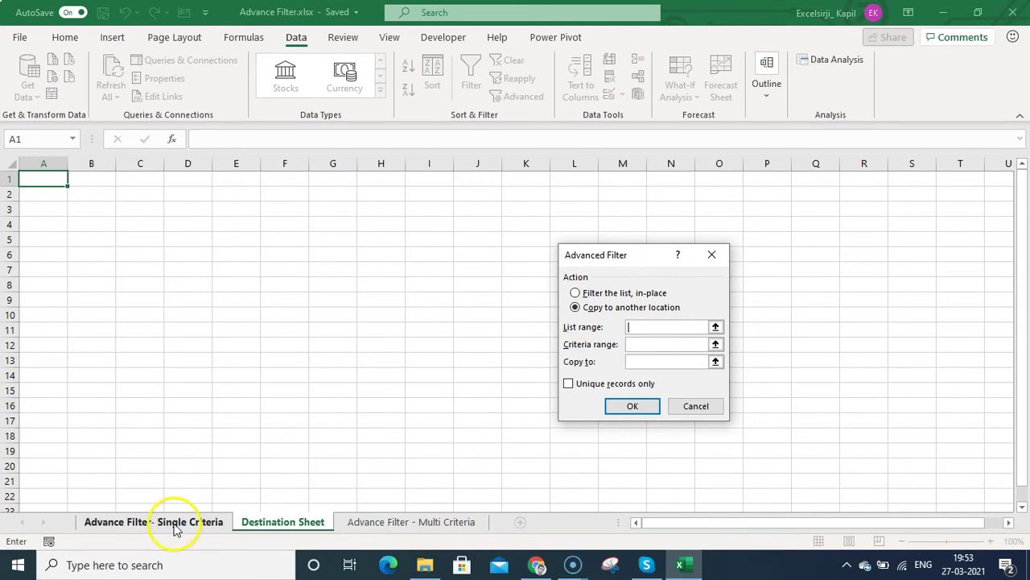
left_click_drag(72, 180, 332, 173)
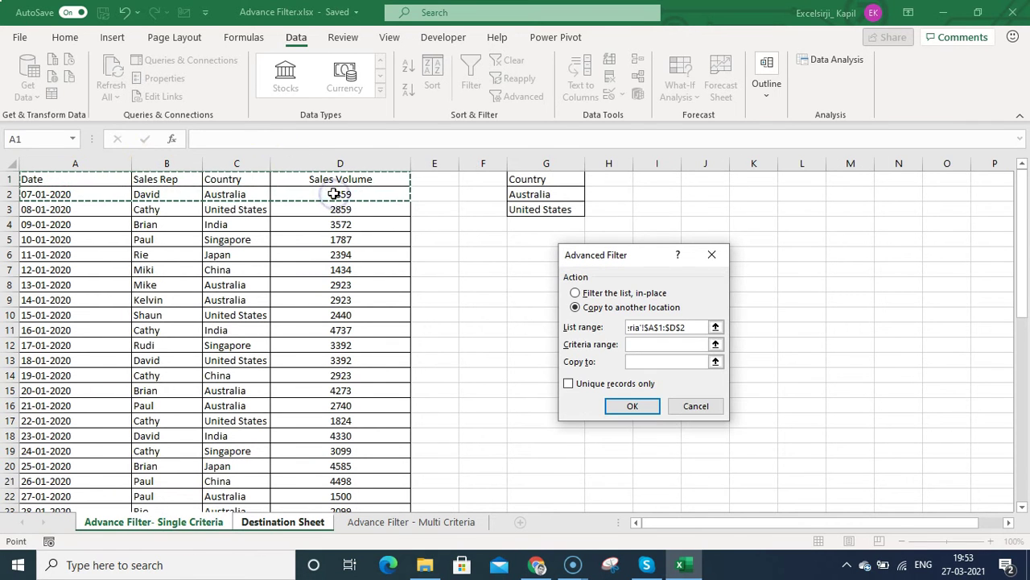
key("ctrl+shift+Down")
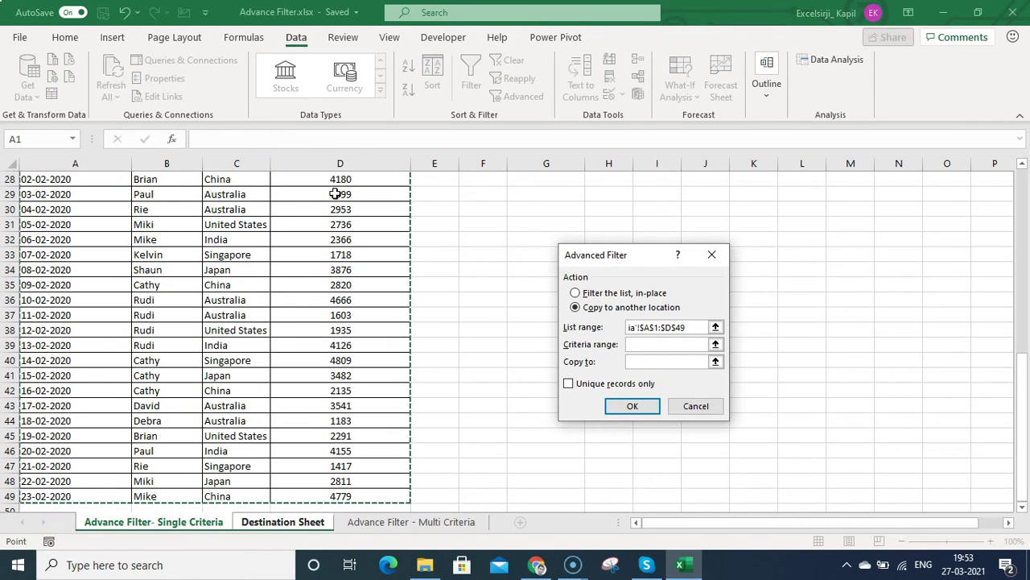
Filter with Country criteria G1:G4 into Destination Sheet A1, then go to the Multi Criteria sheet
left_click(667, 344)
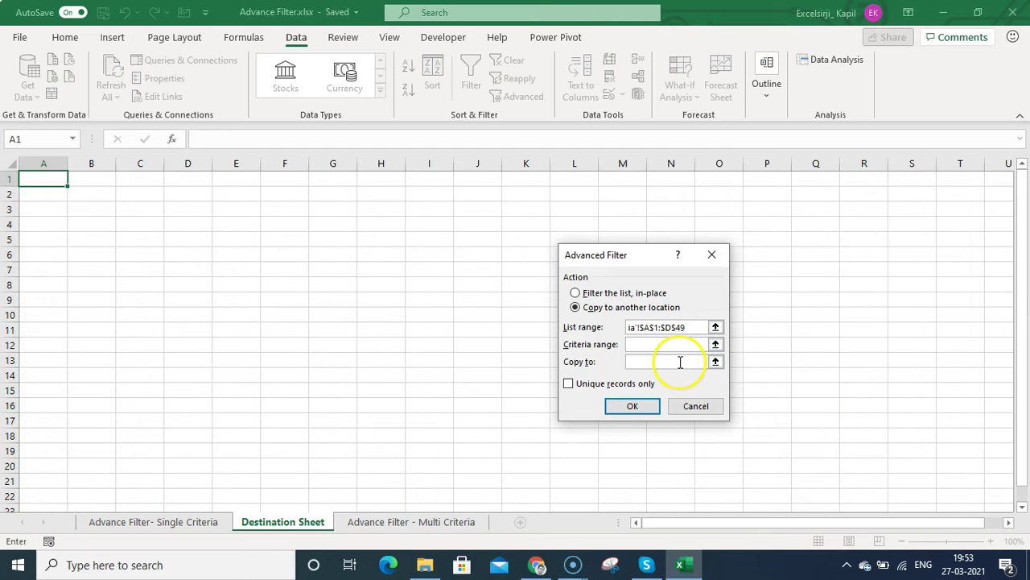
left_click(171, 522)
left_click_drag(1016, 368, 1018, 179)
left_click_drag(545, 181, 543, 213)
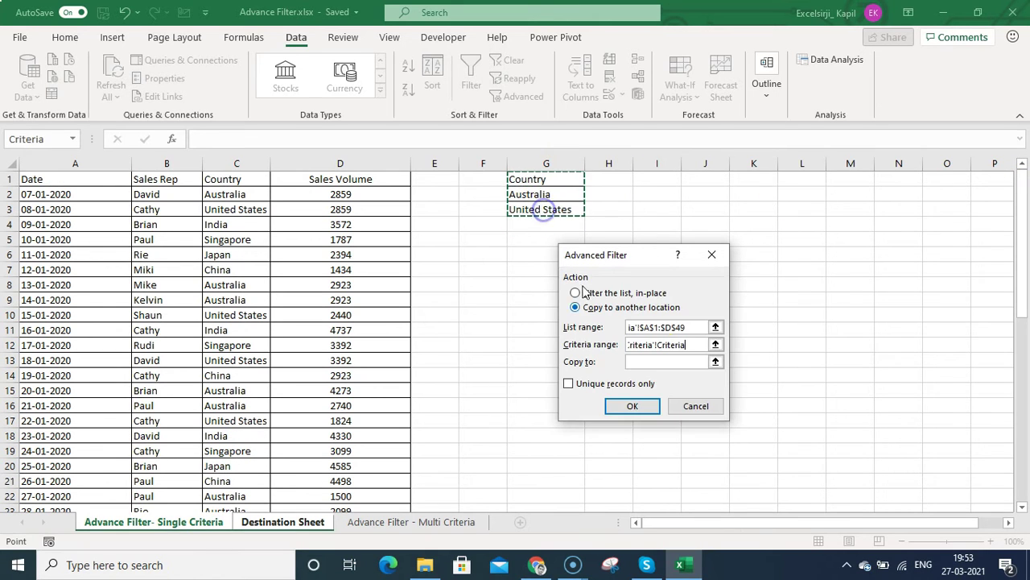
left_click(658, 362)
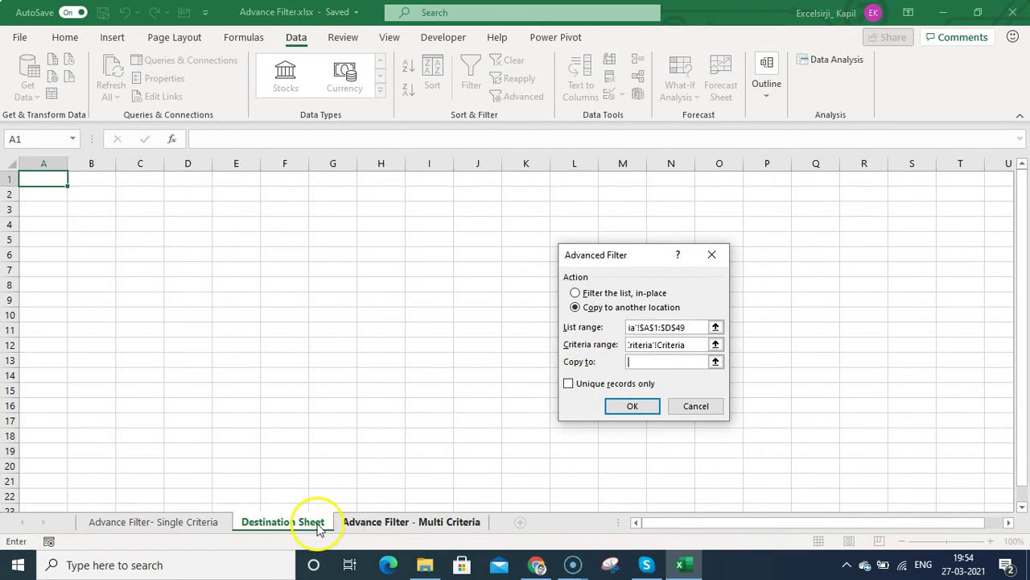
left_click(32, 180)
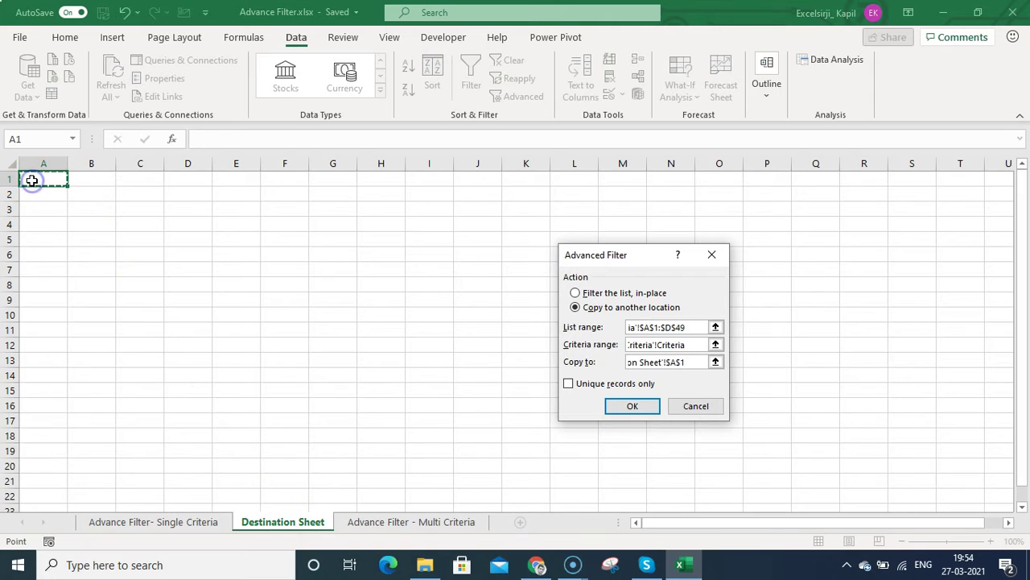
left_click(633, 407)
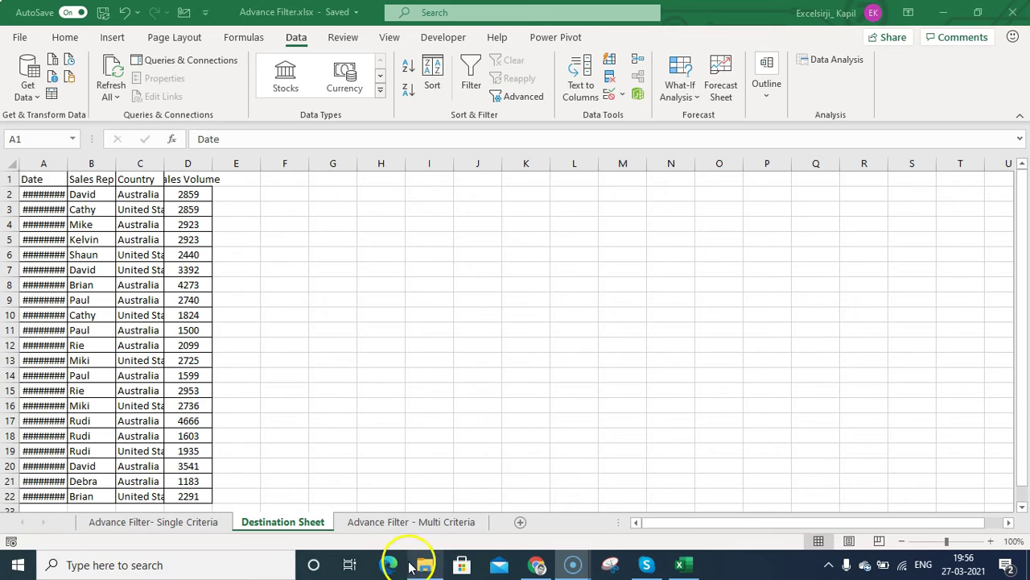
left_click(394, 524)
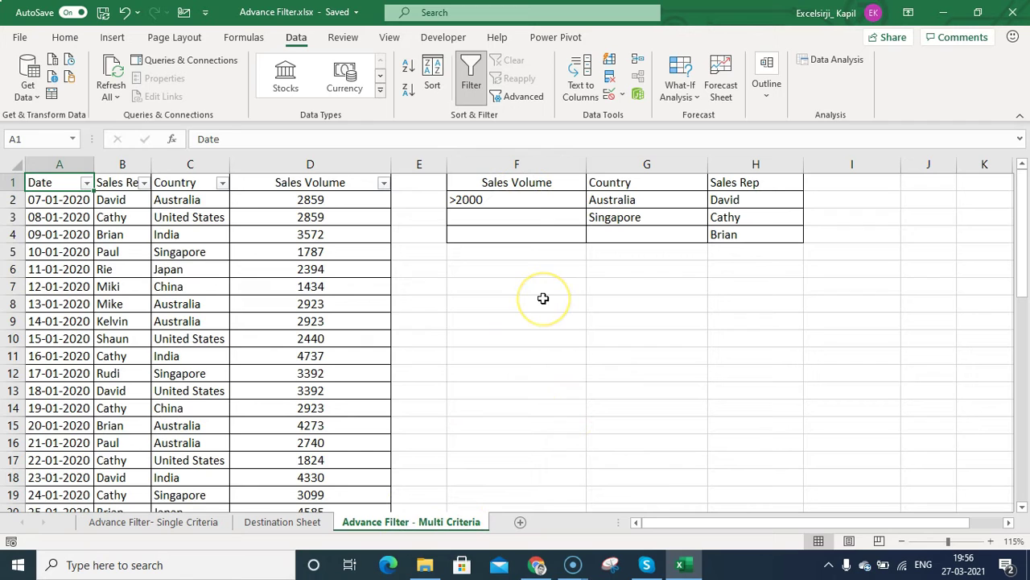
Remove the AutoFilter dropdowns from the sales data table using Alt+D, F
left_click(527, 181)
left_click_drag(527, 181, 721, 232)
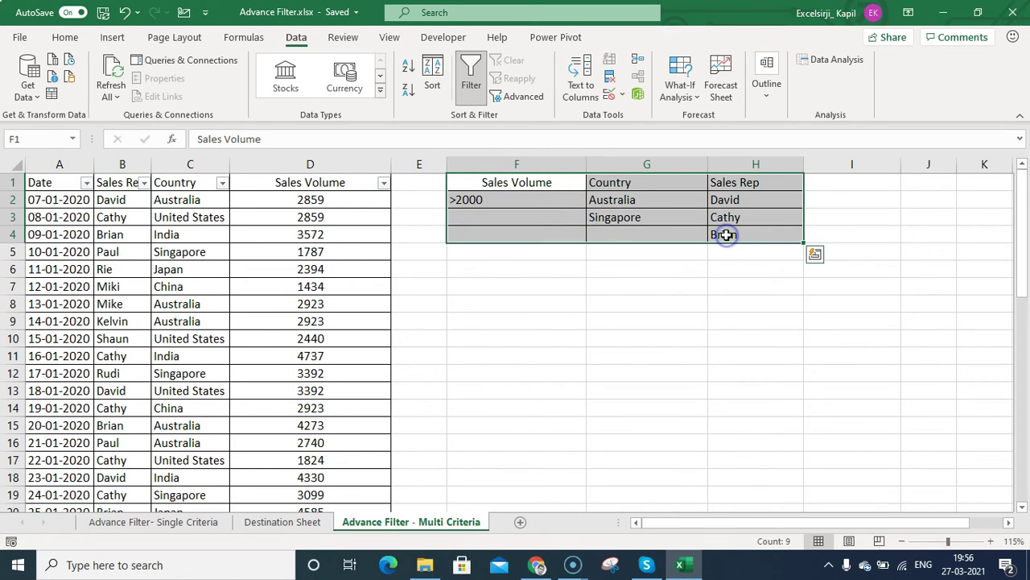
left_click(340, 183)
key("alt+d")
key("f")
key("f")
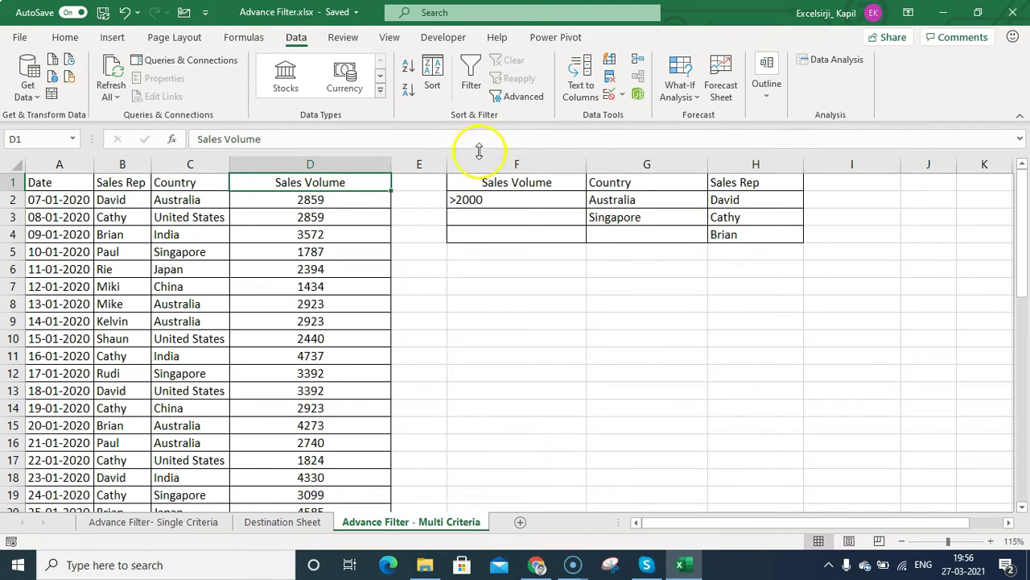
Review the Sales Volume, Country and Sales Rep criteria columns, ending with F1:F4 selected
left_click_drag(499, 179, 498, 233)
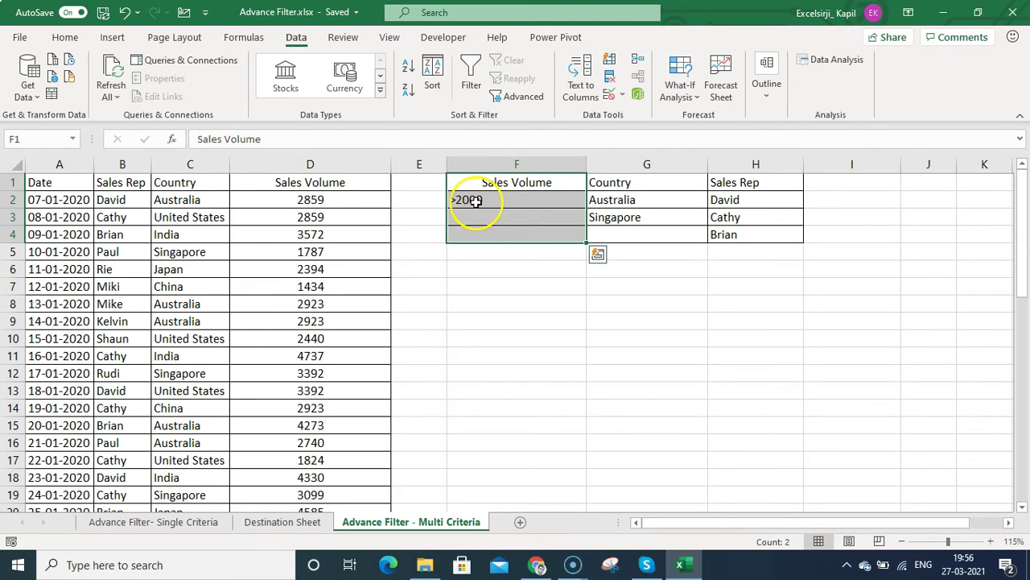
left_click(504, 203)
left_click_drag(637, 177, 625, 239)
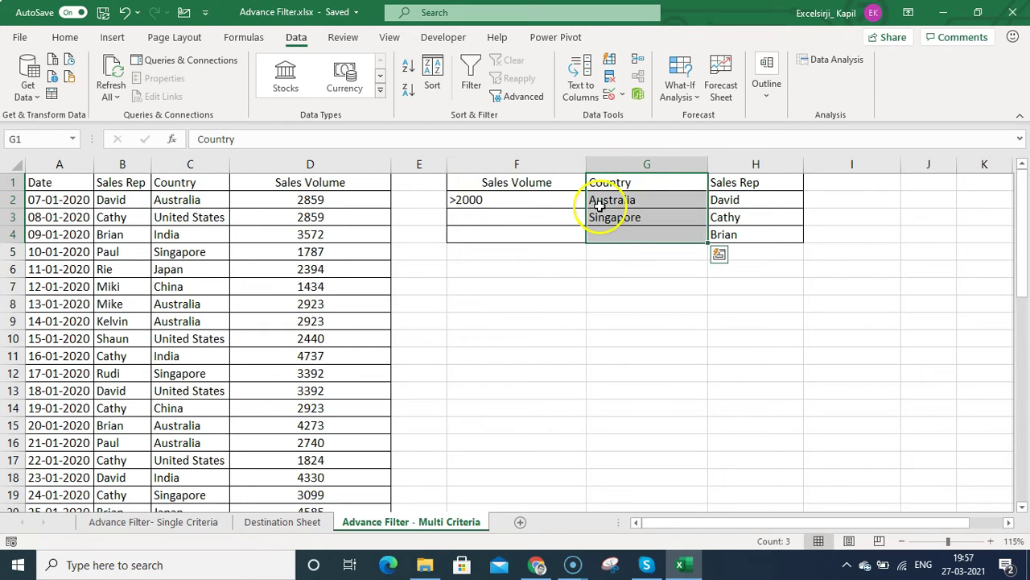
left_click(616, 217)
left_click_drag(753, 182, 742, 235)
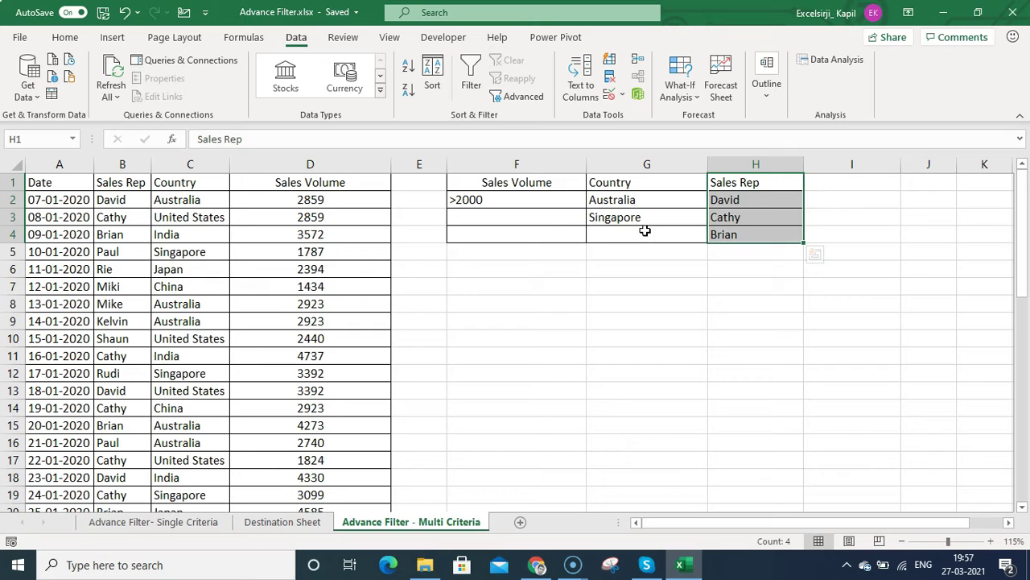
left_click(513, 182)
left_click_drag(513, 182, 768, 231)
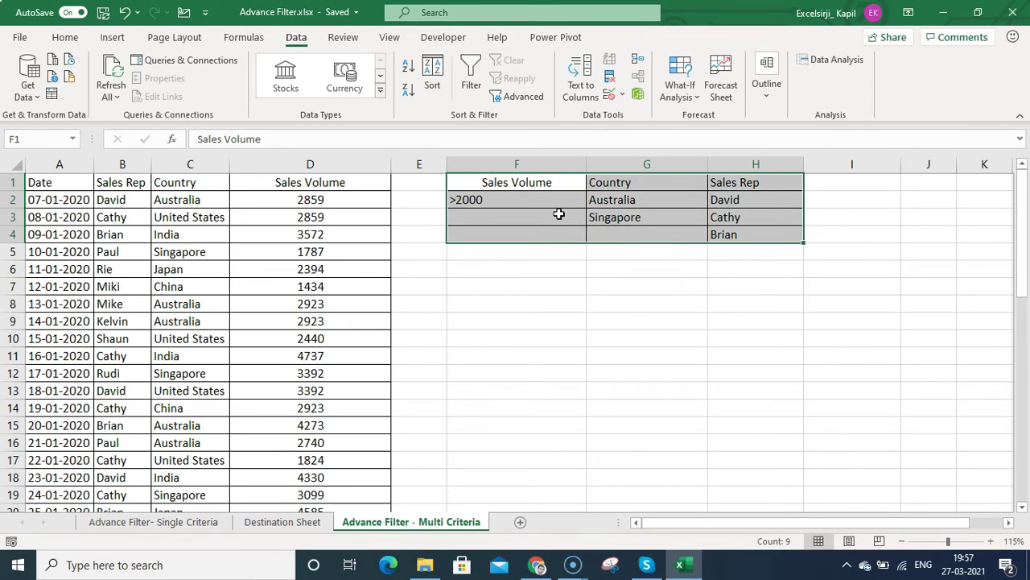
left_click_drag(543, 184, 531, 235)
Move the Sales Volume criteria block (header and >2000) into column I
key("ctrl+x")
left_click(822, 182)
key("ctrl+v")
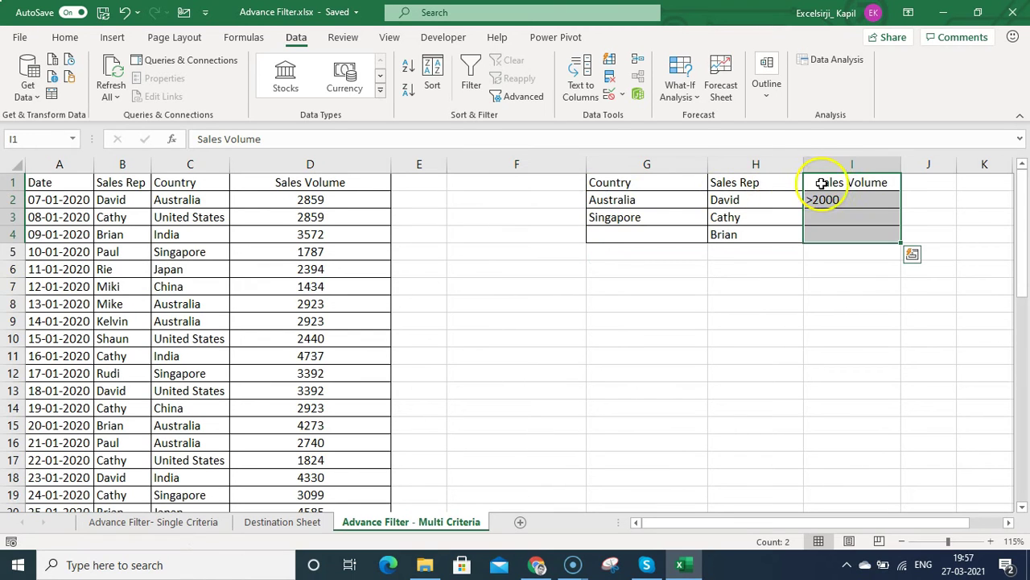
left_click(600, 282)
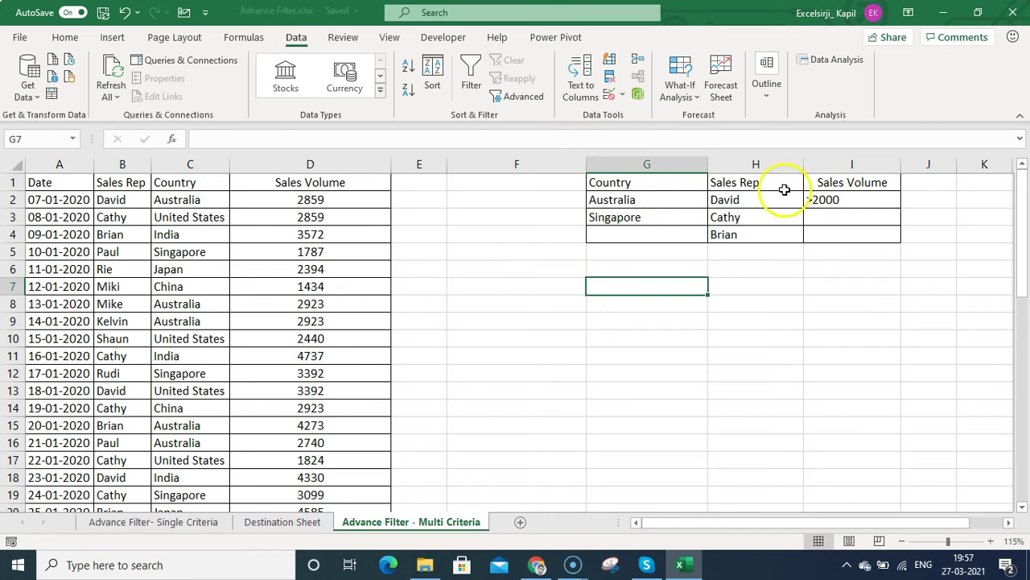
Move the Country criteria (Australia, Singapore) into column J
left_click_drag(674, 181, 669, 232)
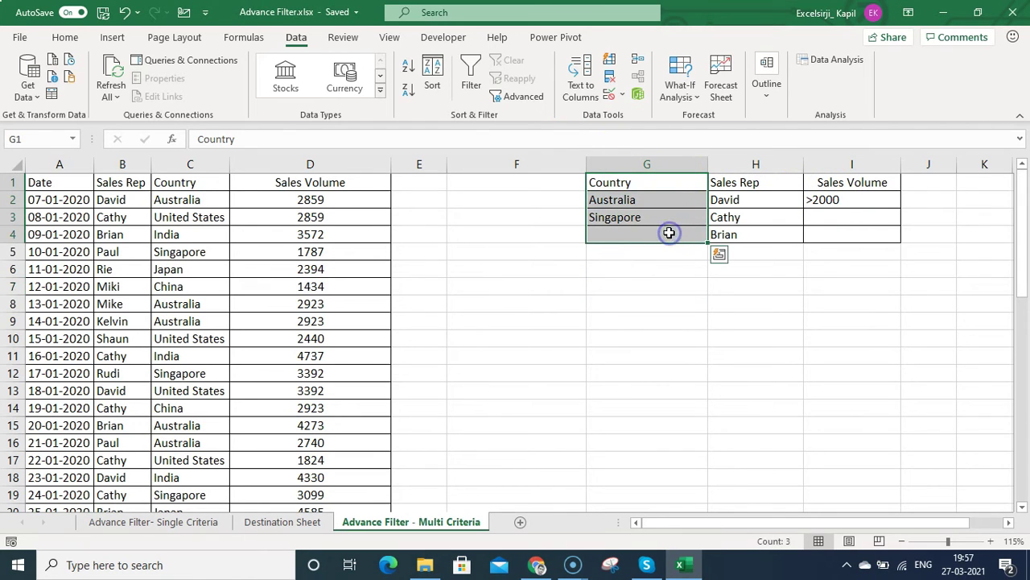
key("ctrl+c")
left_click(932, 182)
key("ctrl+v")
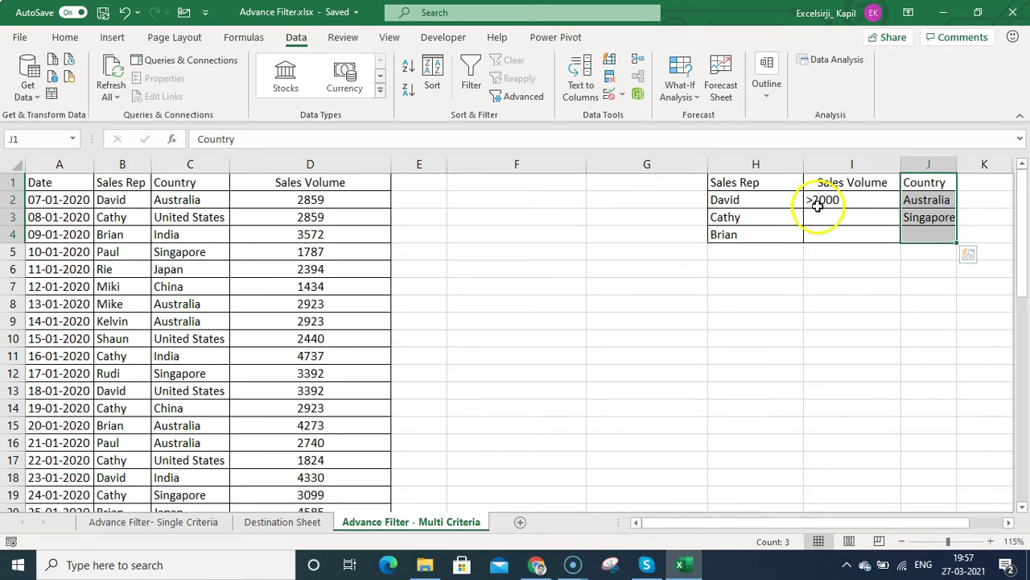
Select the Sales Volume criteria column I1:I4 and cut it for moving
left_click_drag(867, 182, 861, 236)
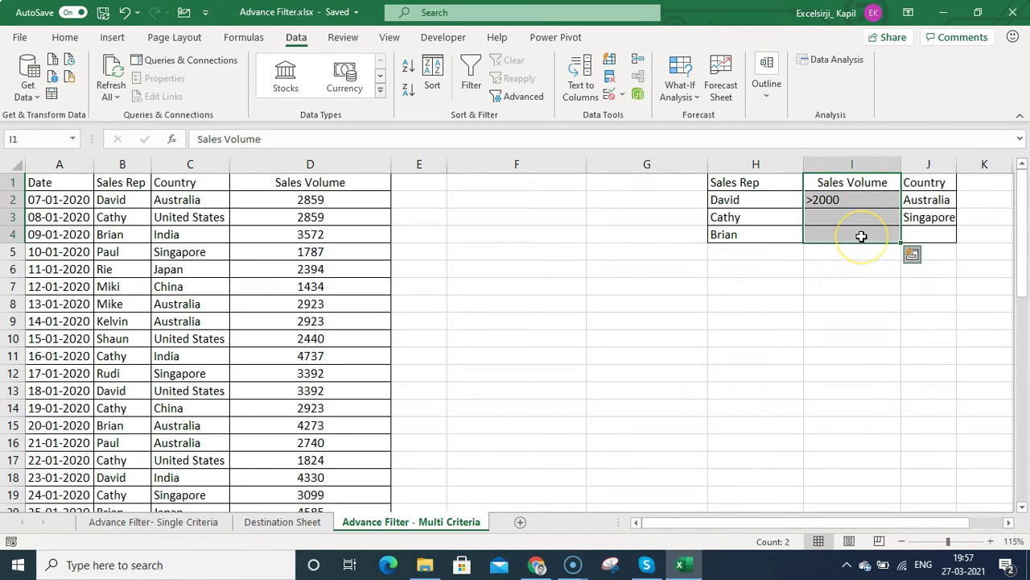
key("ctrl+q")
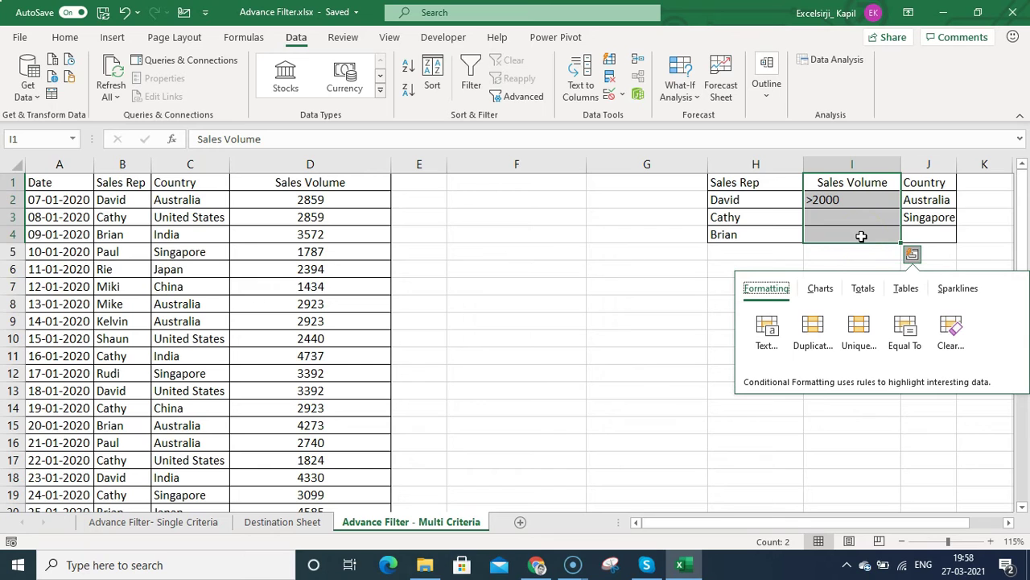
key("Escape")
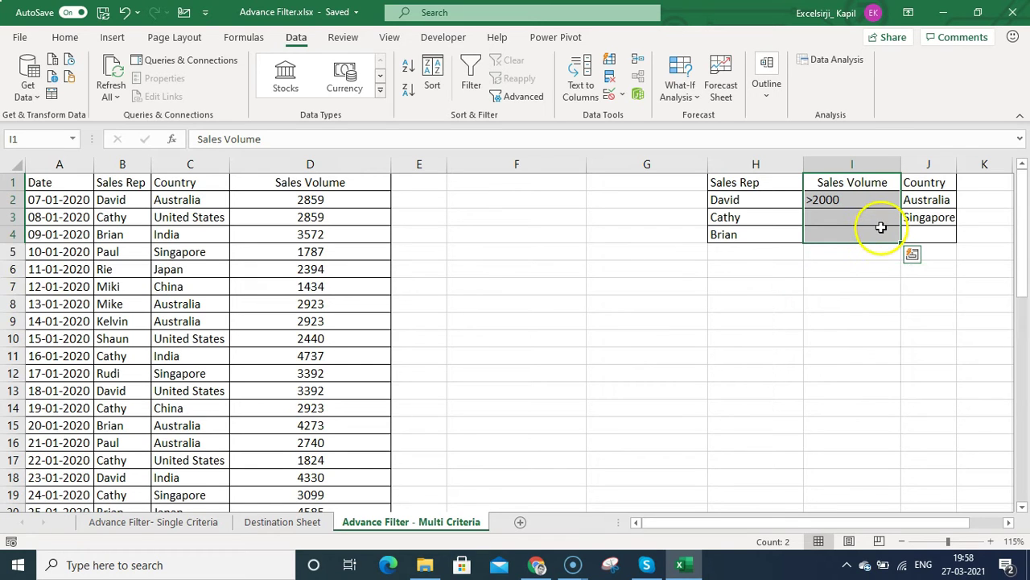
key("ctrl+c")
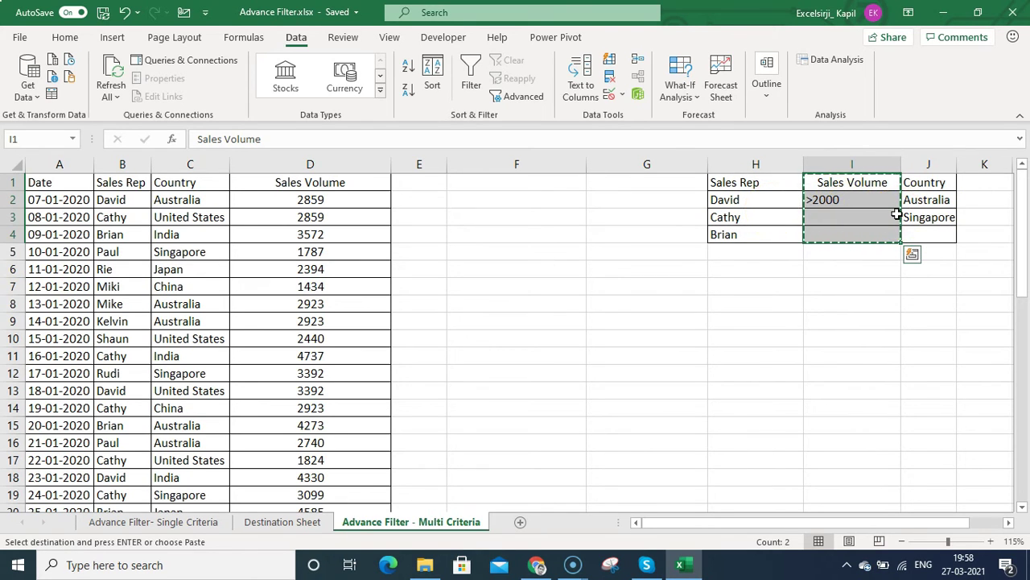
Paste the Sales Volume criteria at F1 and move the Country criteria from J1:J4 to G1
left_click(529, 182)
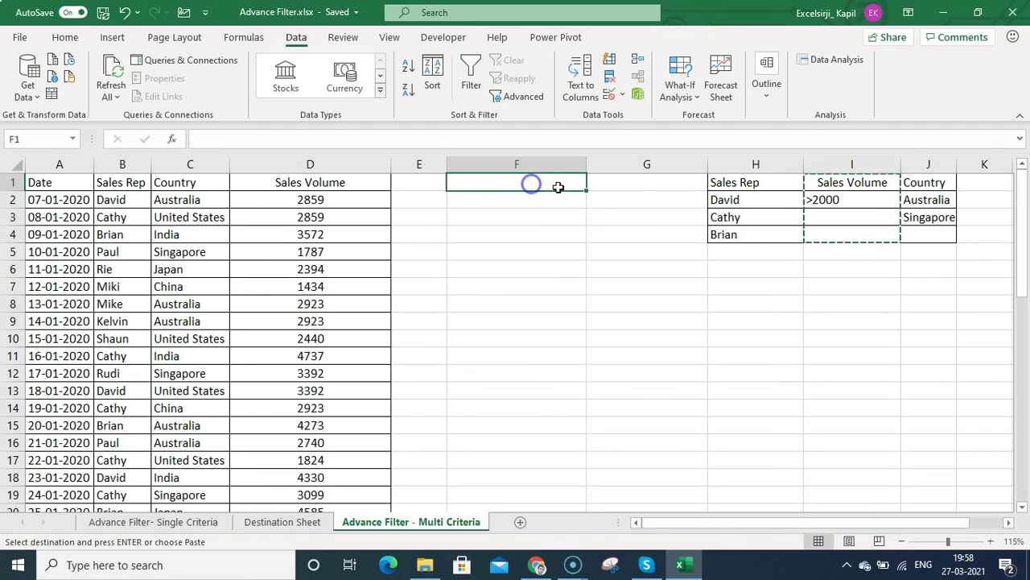
key("Return")
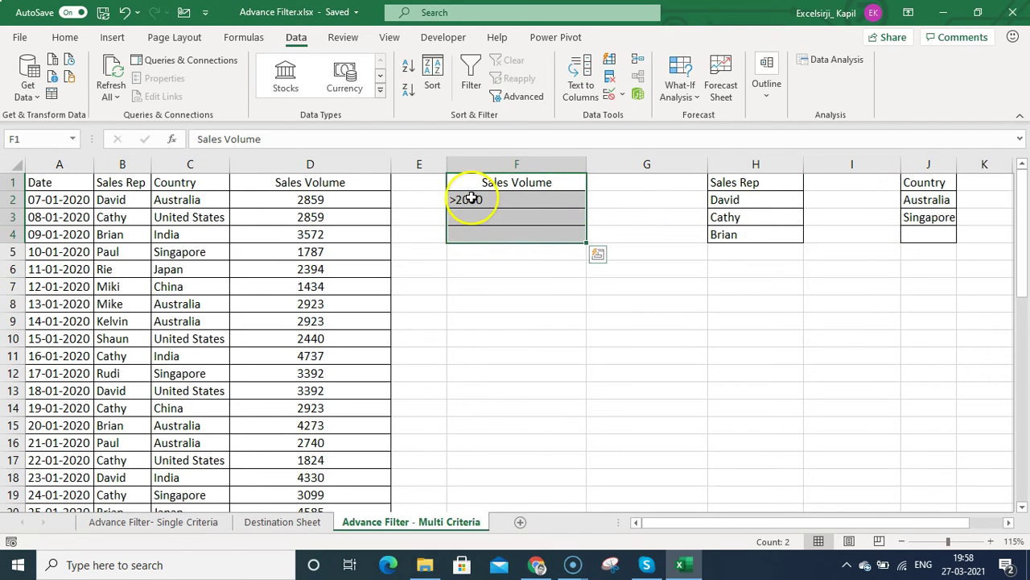
left_click_drag(926, 186, 928, 236)
key("ctrl+x")
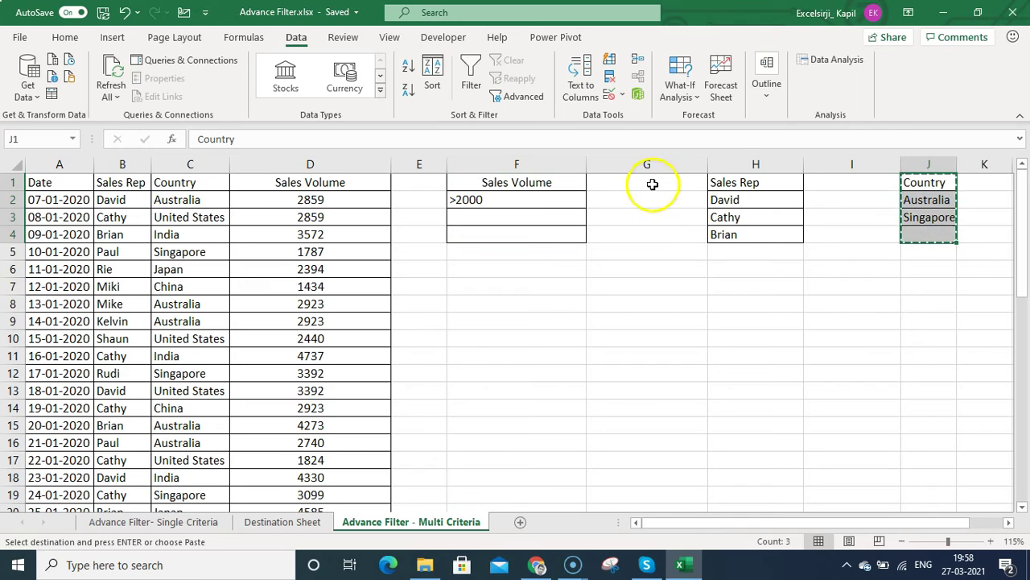
left_click(652, 185)
key("ctrl+v")
Review the >2000, Australia/Singapore and David/Cathy/Brian criteria, then select F6 for the results
left_click_drag(633, 200, 603, 215)
left_click(509, 199)
left_click(606, 209)
left_click_drag(743, 201, 740, 230)
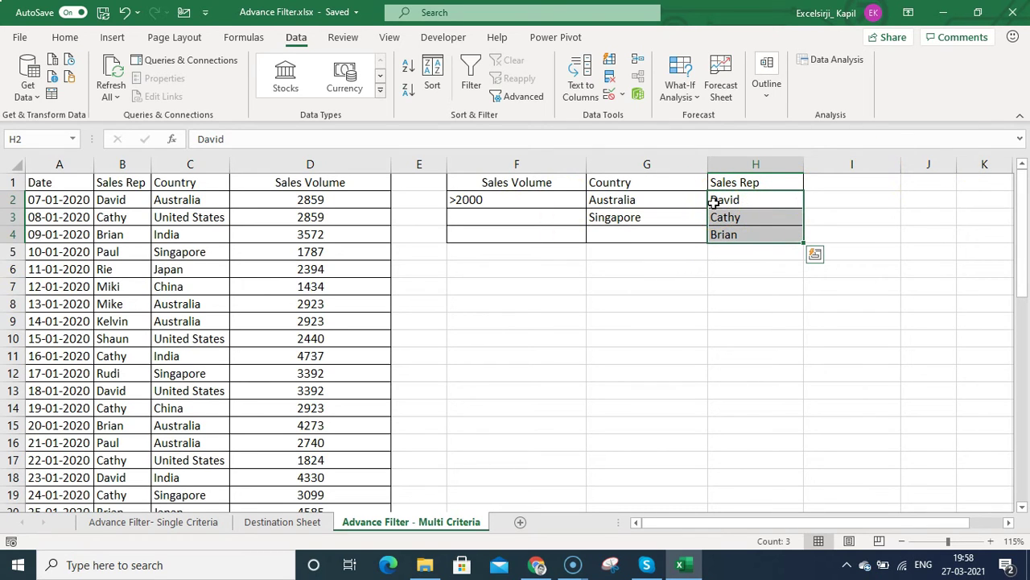
left_click(539, 203)
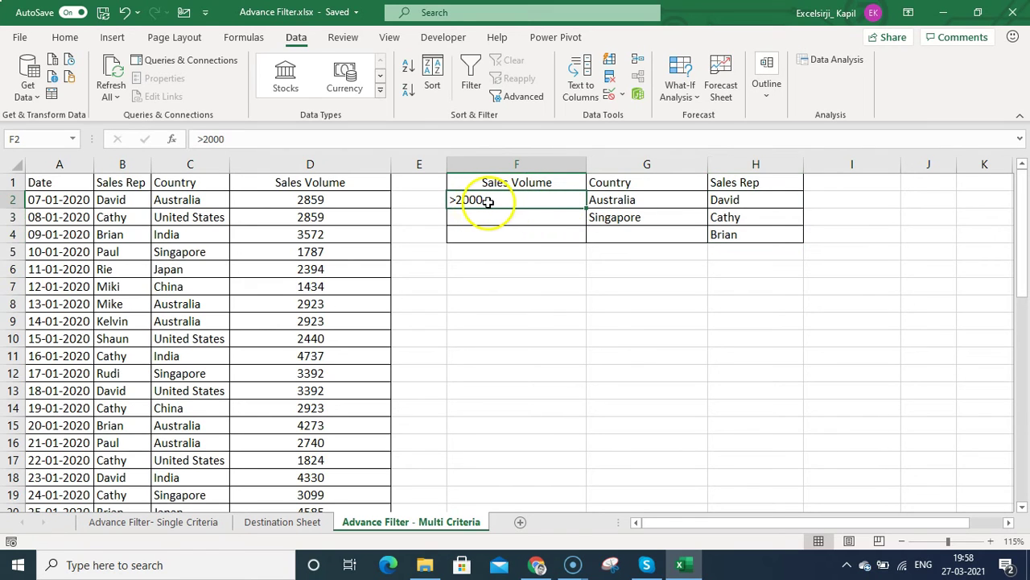
left_click_drag(650, 197, 642, 219)
left_click_drag(752, 201, 749, 234)
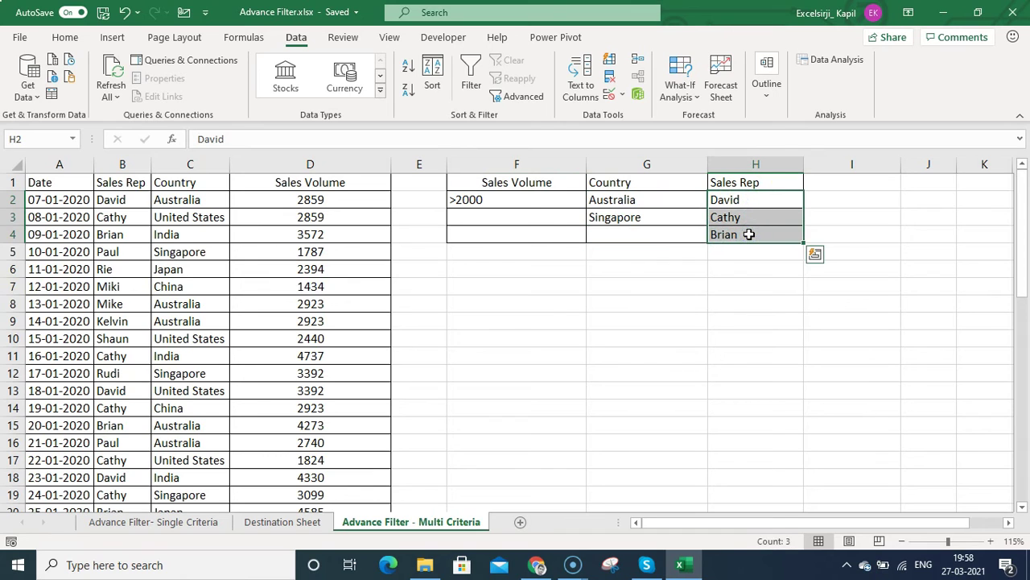
left_click(515, 271)
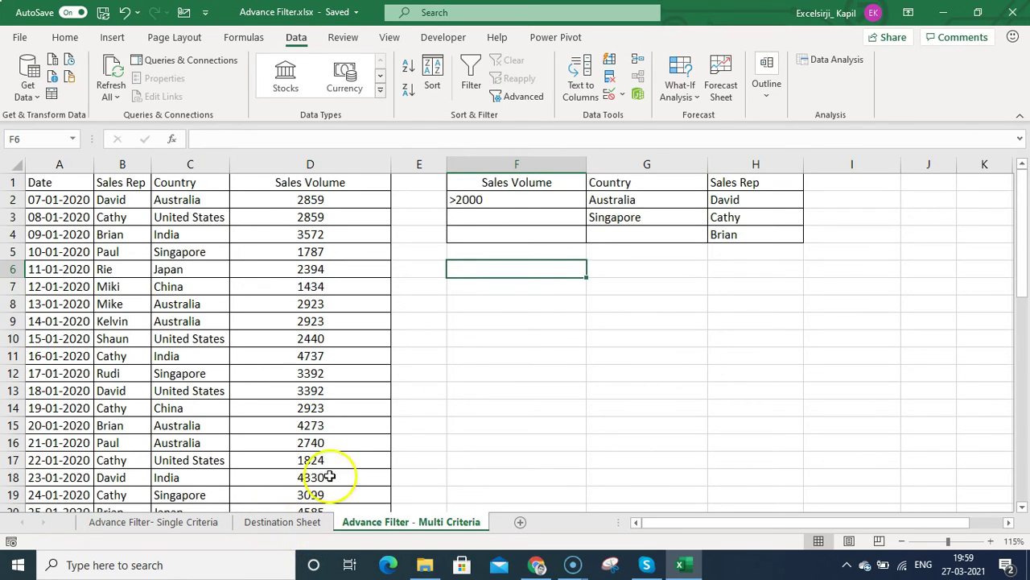
Open Advanced Filter with Copy to another location, keeping the A1:D49 list range
left_click(479, 271)
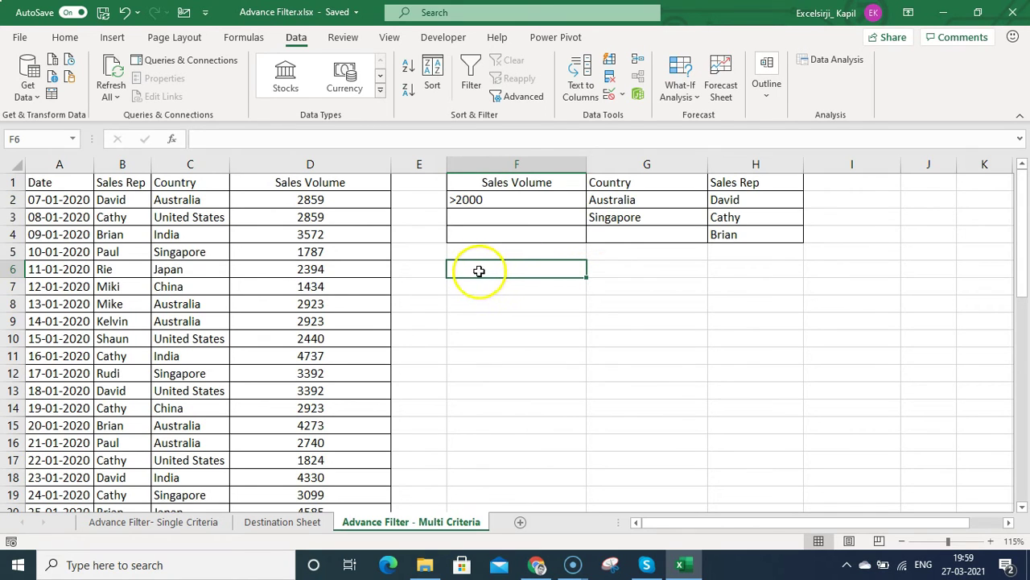
left_click(524, 96)
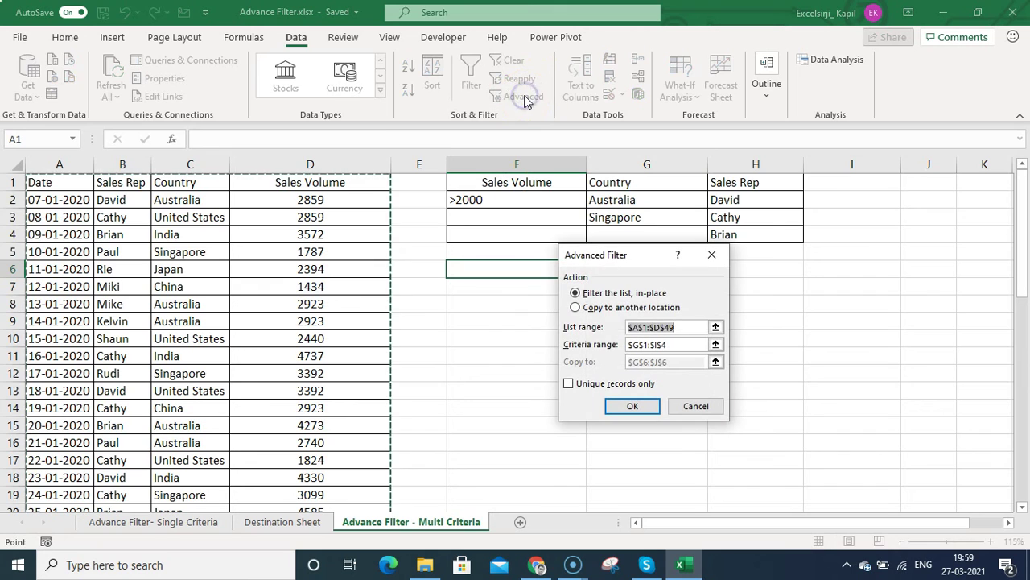
left_click(611, 309)
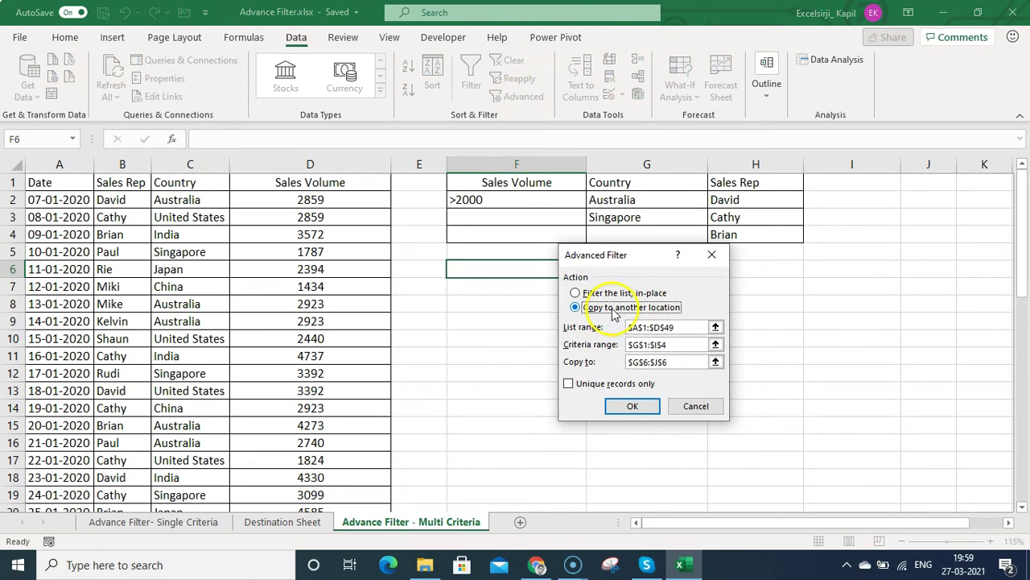
left_click(682, 334)
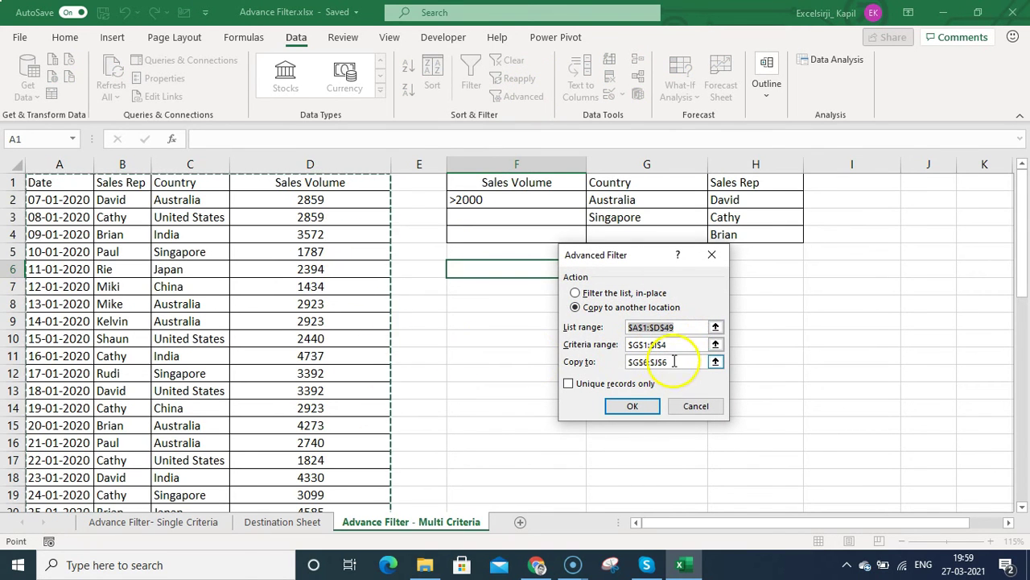
Set the criteria range to F1:H4 and destination F6, then run the filter
left_click(674, 344)
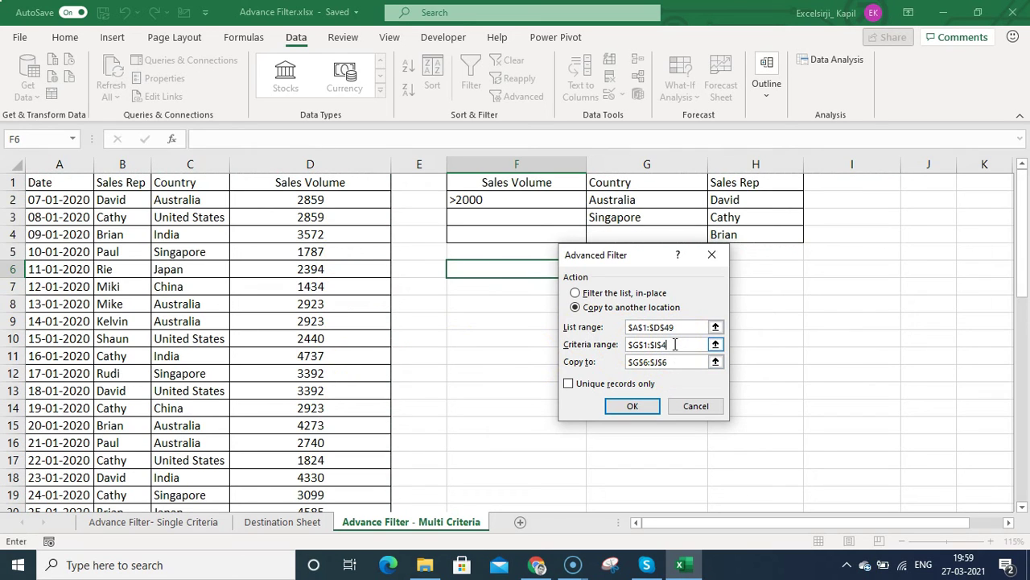
left_click_drag(681, 346, 598, 346)
left_click_drag(517, 180, 737, 229)
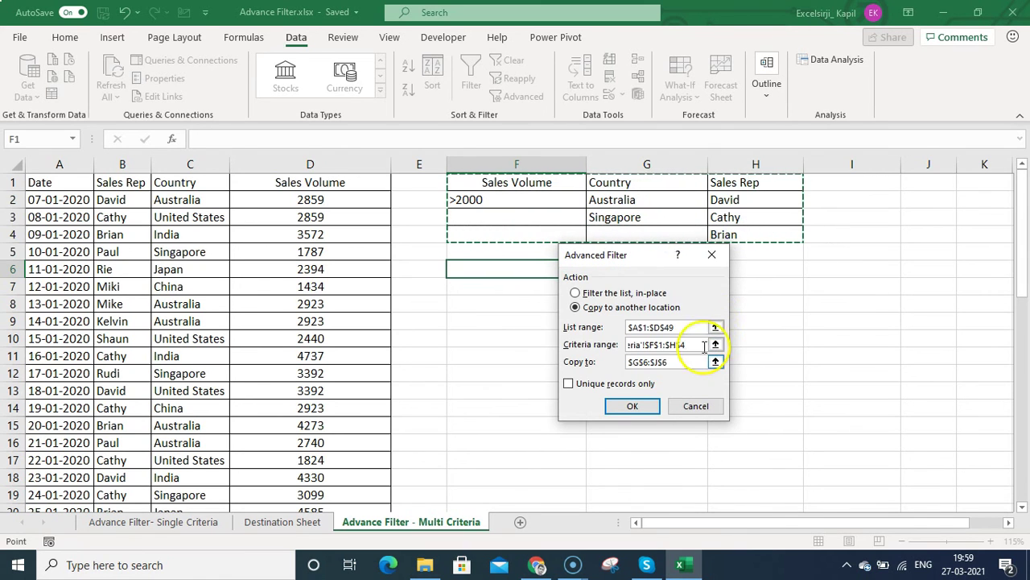
left_click_drag(672, 361, 629, 367)
key("BackSpace")
left_click(504, 268)
left_click(631, 405)
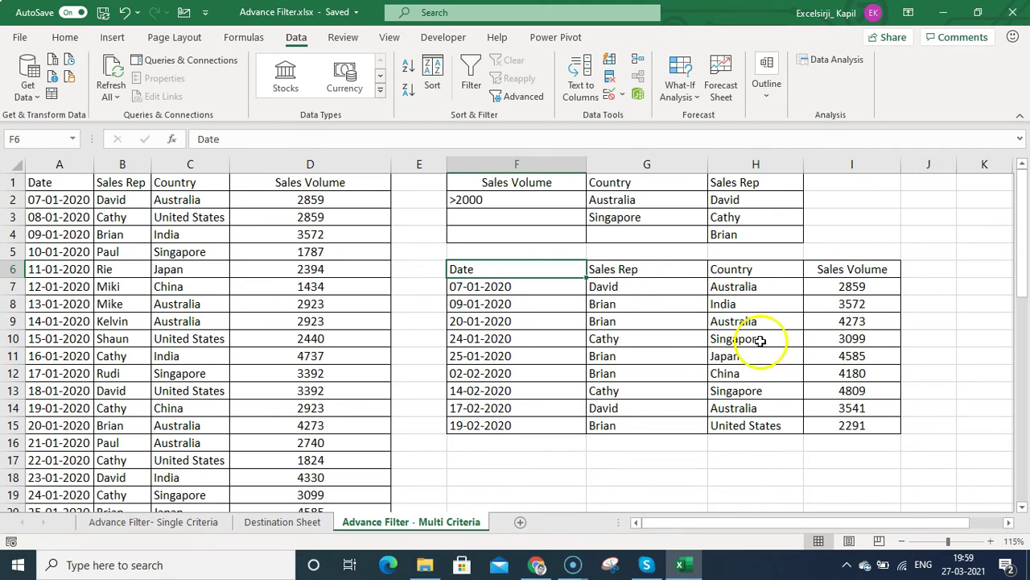
left_click(686, 295)
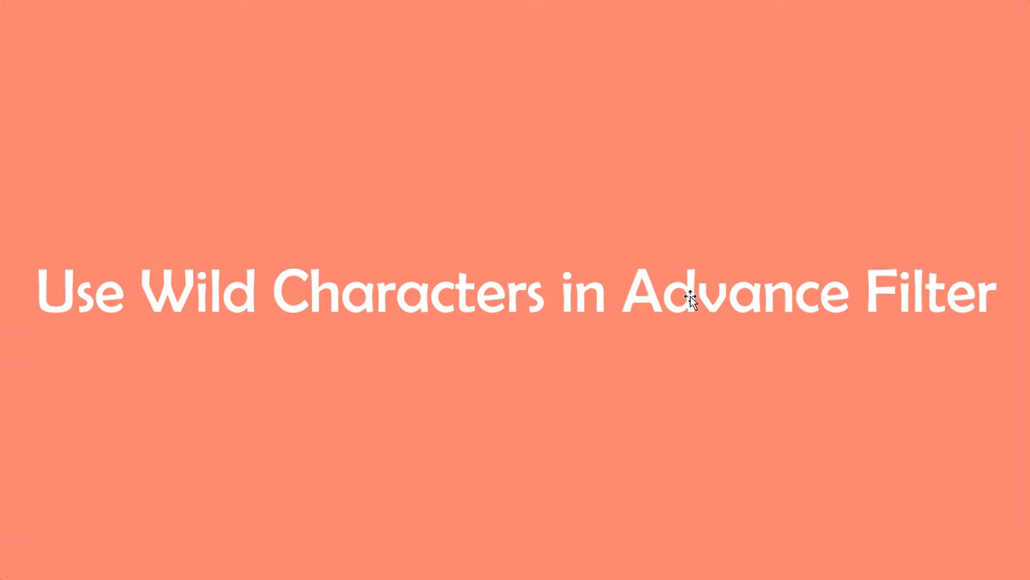
left_click(485, 201)
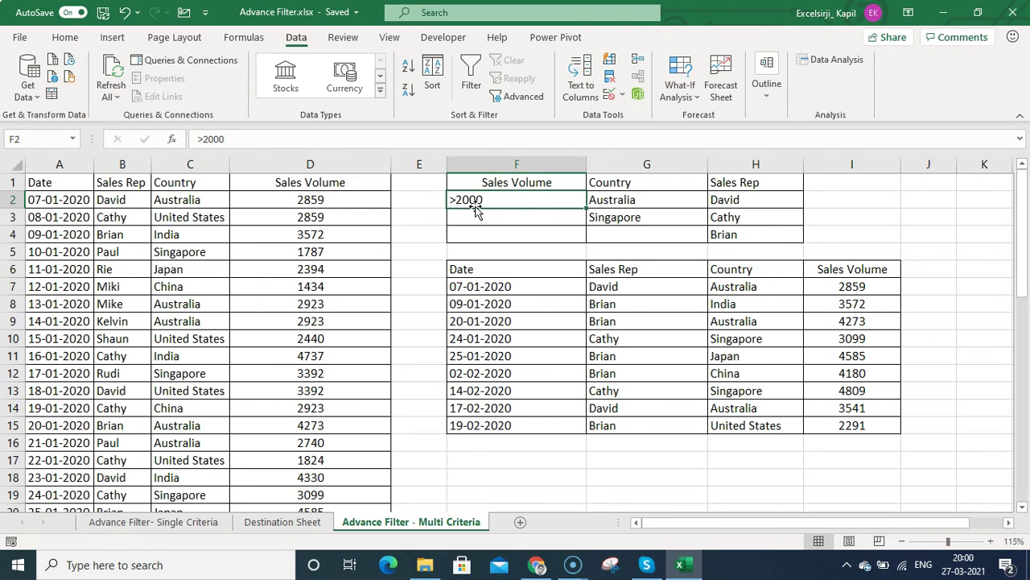
left_click(468, 202)
left_click(469, 200)
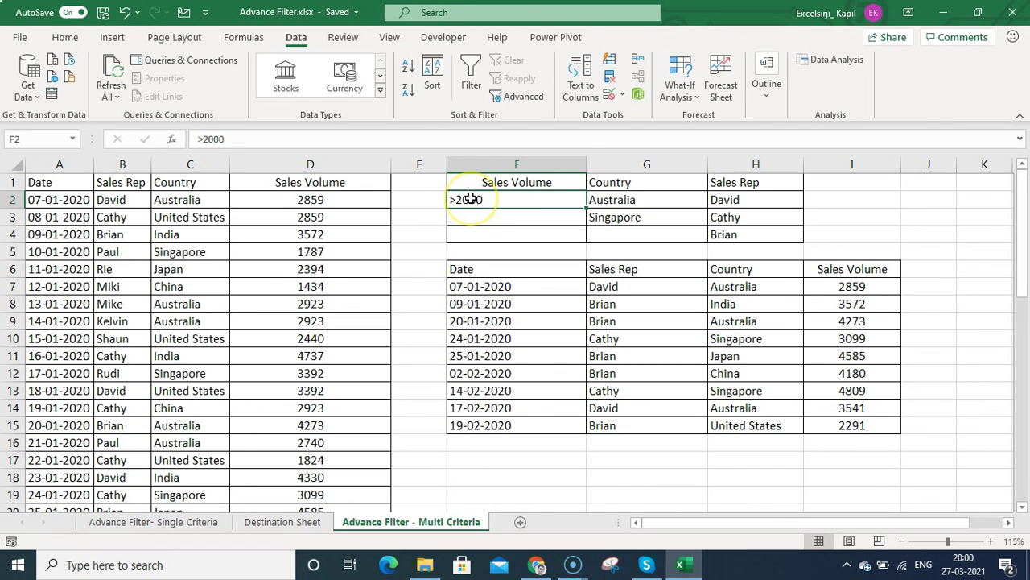
left_click(525, 206)
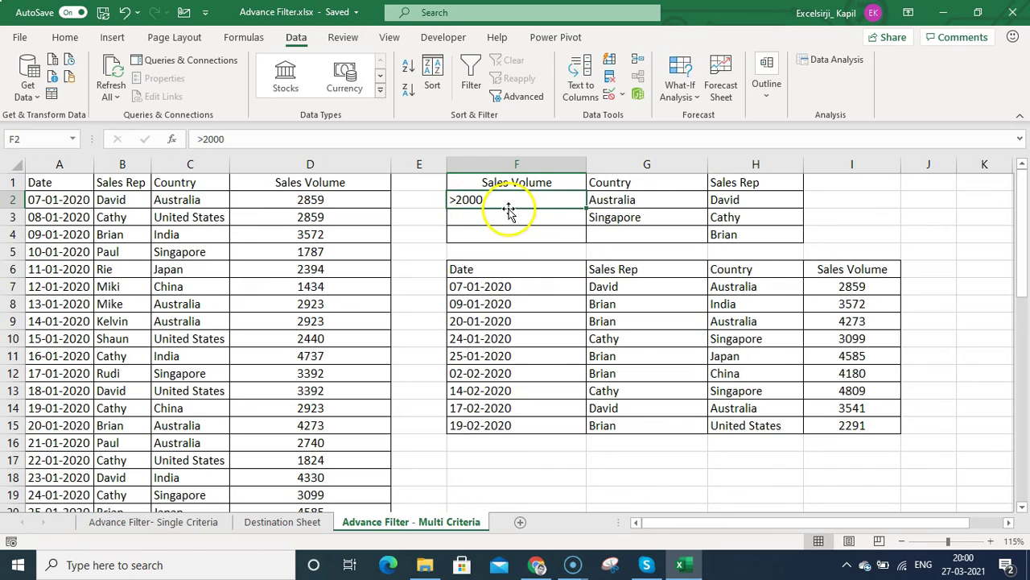